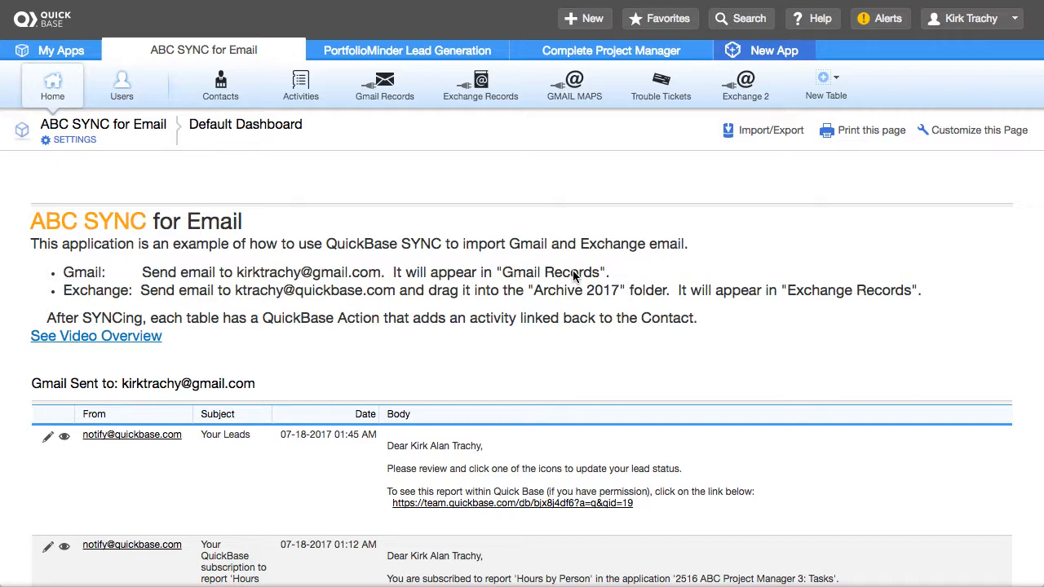
Open the empty Exchange 2 table from the ABC SYNC for Email app's table bar.
left_click(748, 97)
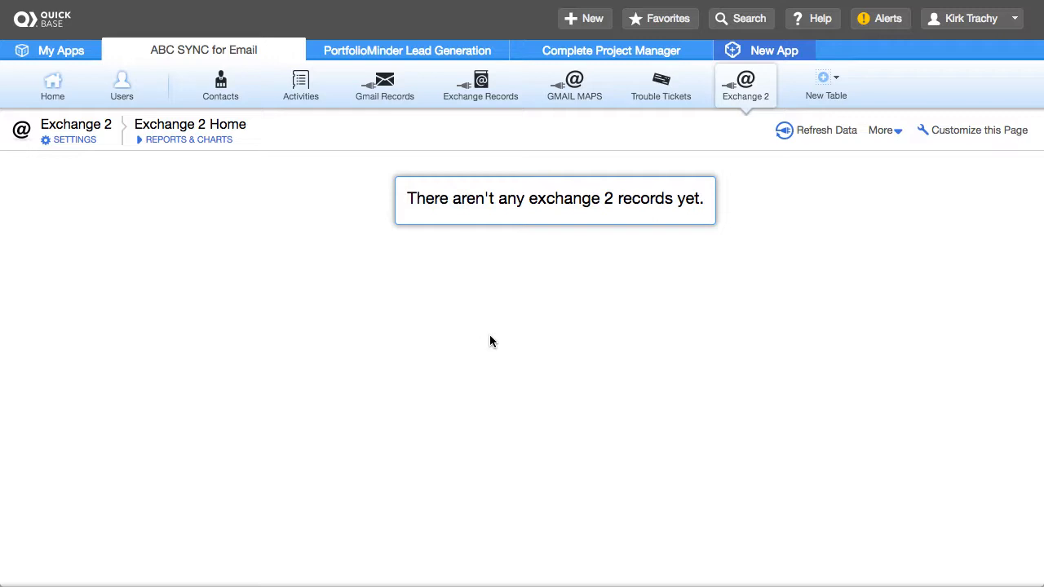
Refresh Exchange 2 to load the 'Greetings from Quick Base!' email record, then show the New Table choices.
left_click(826, 128)
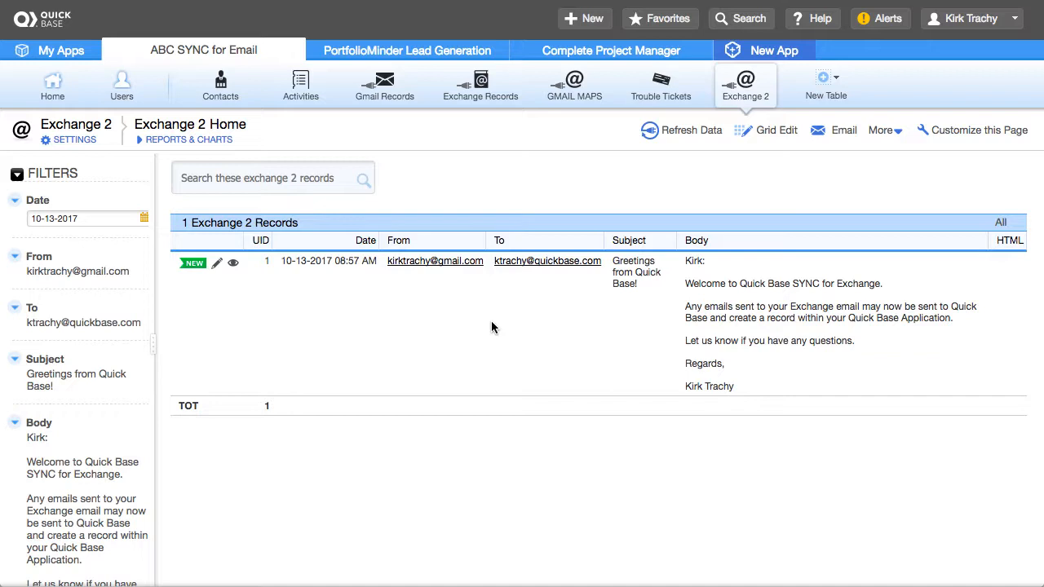
left_click(822, 92)
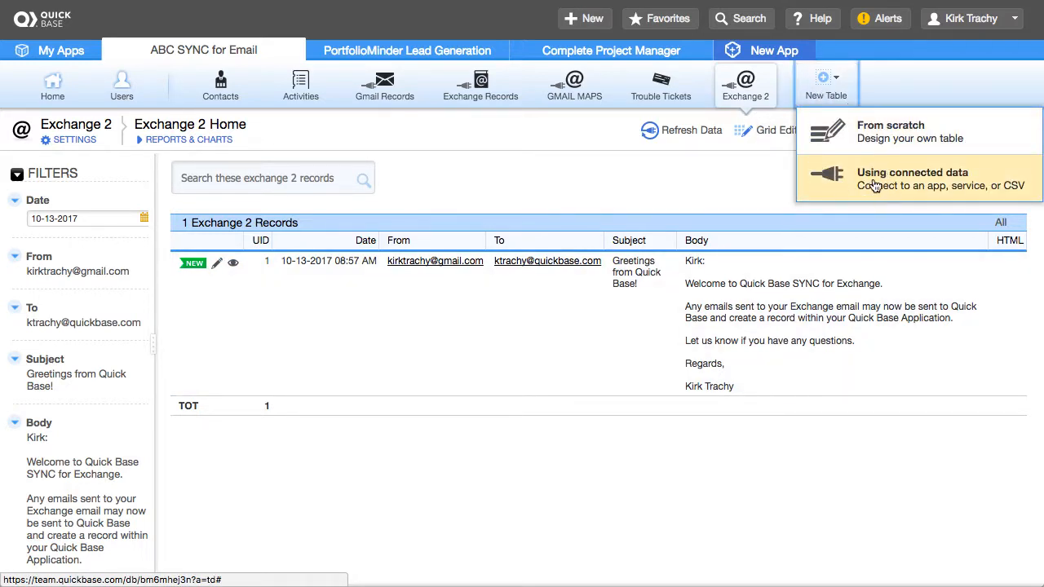
Start a connected table named 'Exchange 3' with records called 'Email Records' and the @ email icon.
left_click(900, 183)
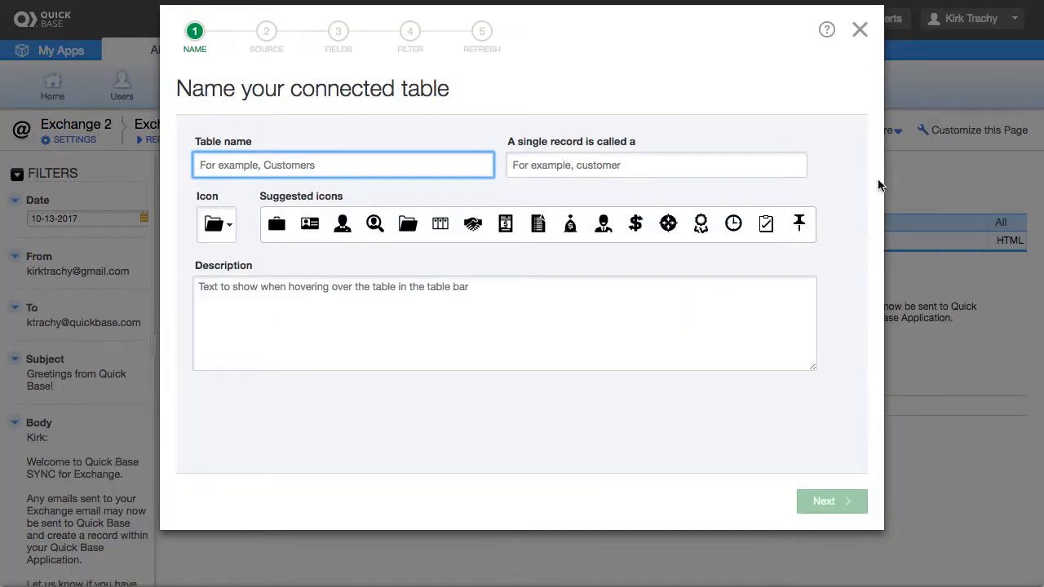
left_click(221, 163)
type("E")
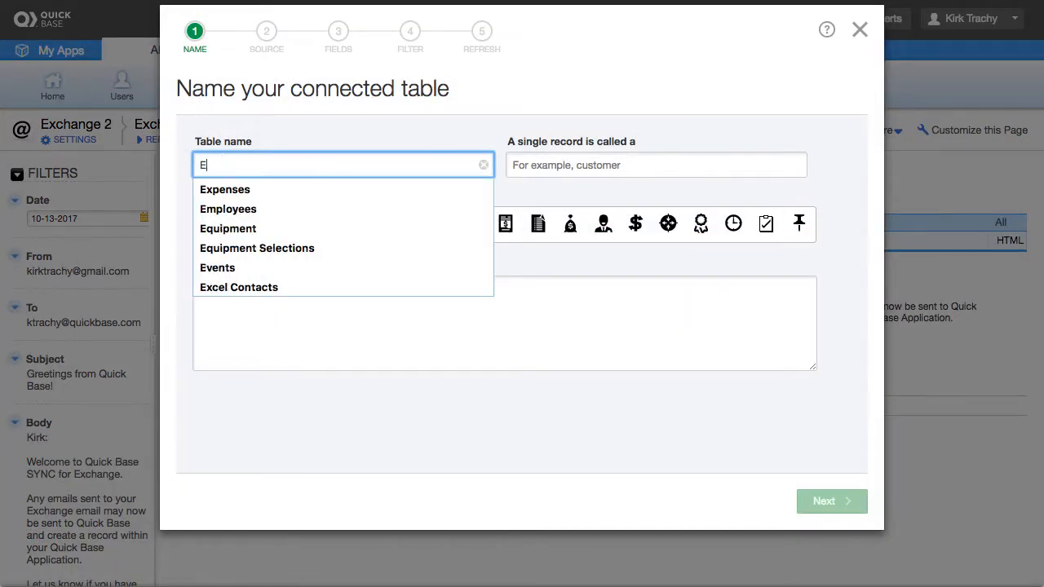
type("xc")
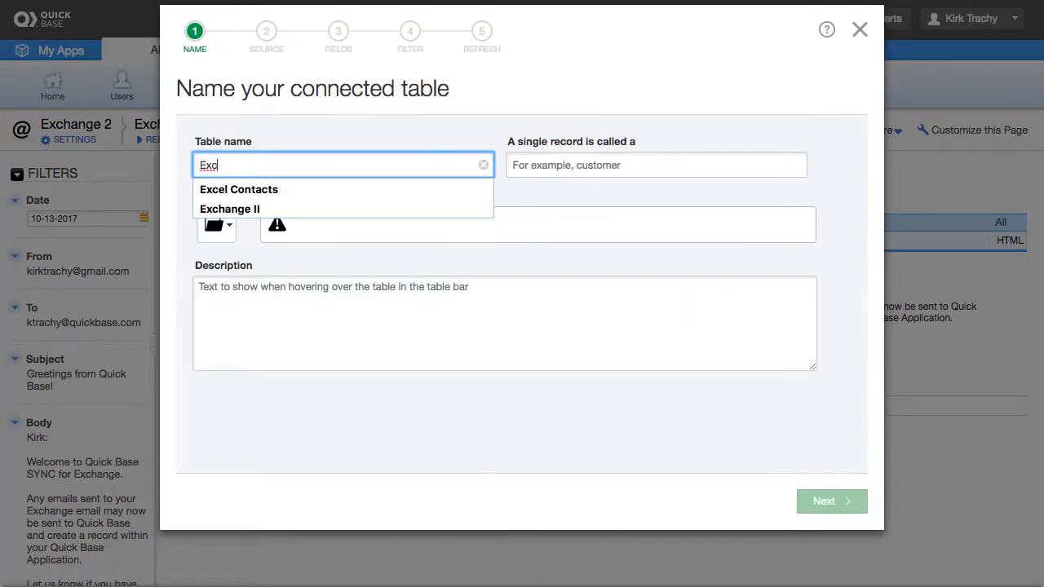
type("hange 3")
key("Tab")
type("R")
key("BackSpace")
type("Email Records")
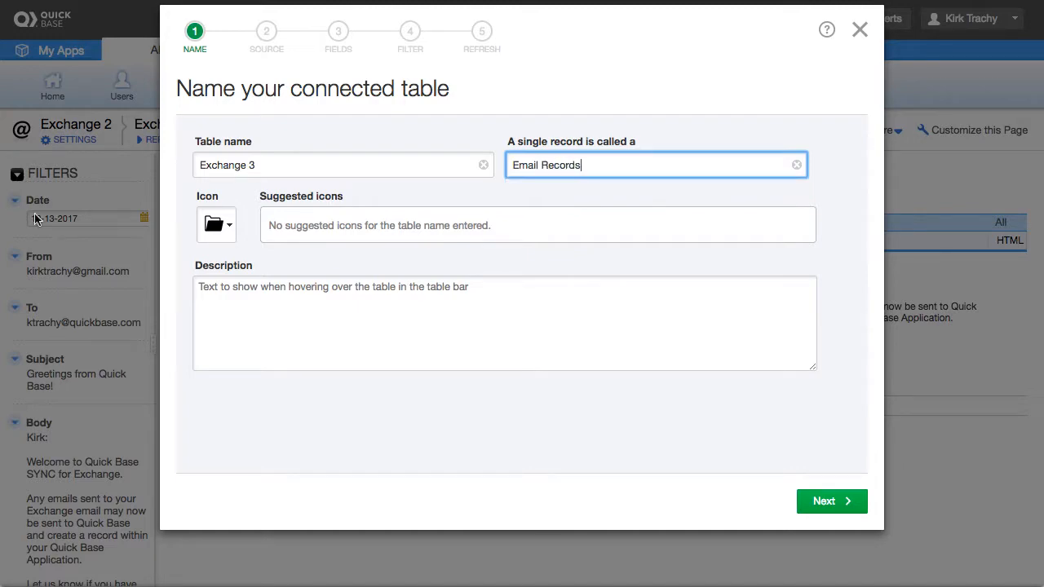
left_click(220, 228)
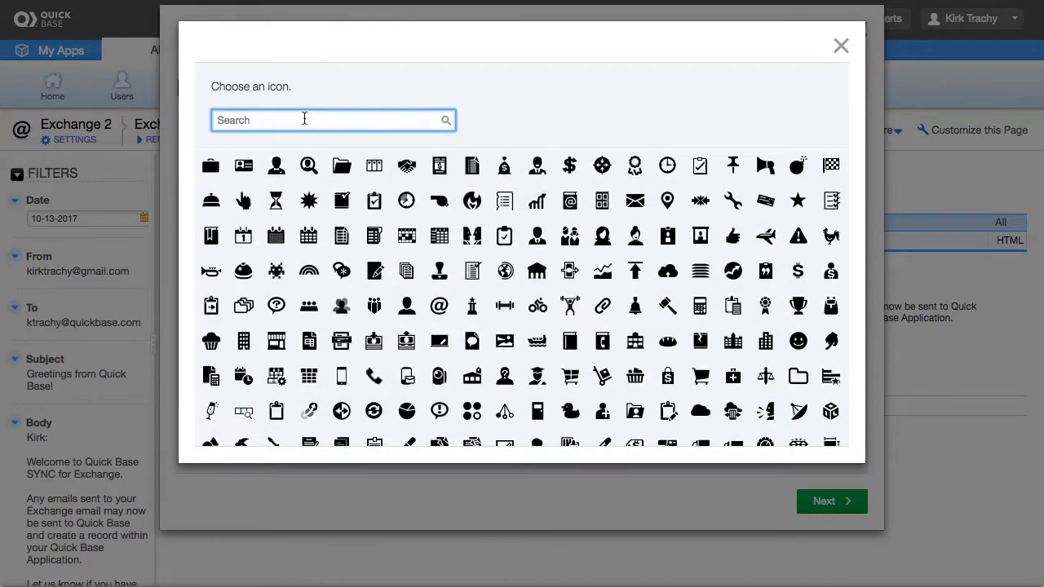
type("email")
left_click(211, 166)
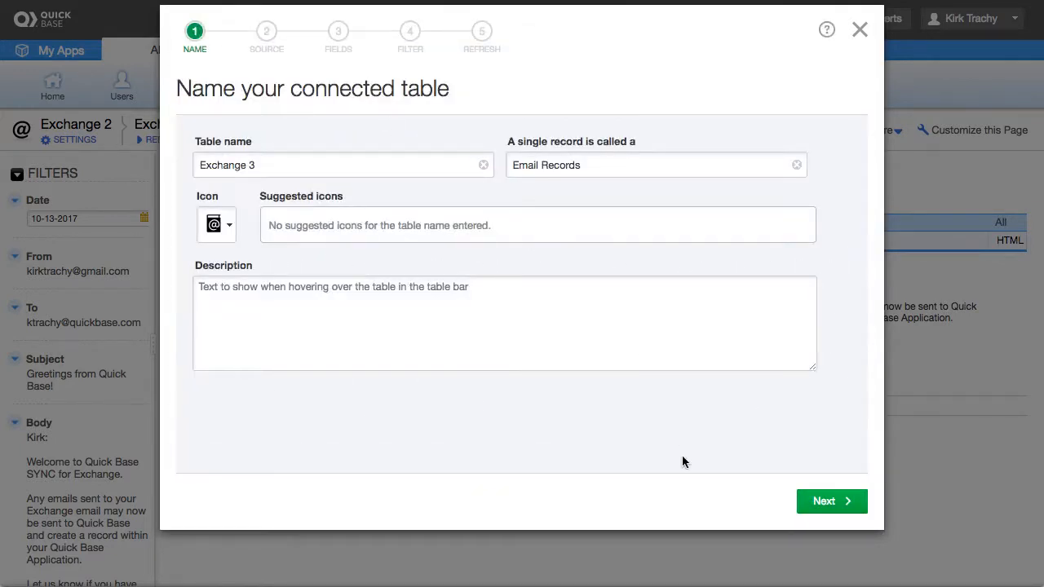
left_click(811, 506)
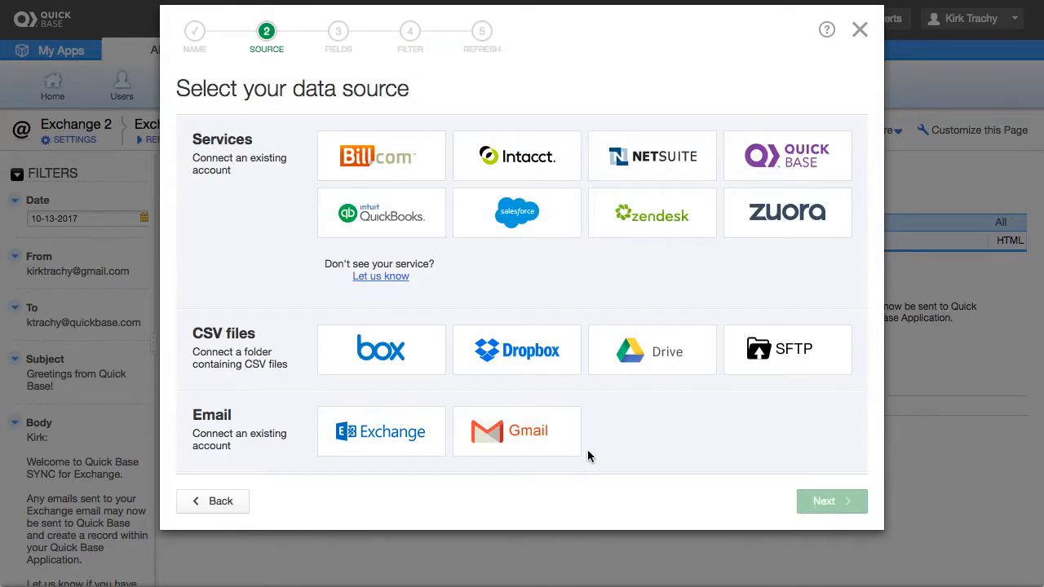
Pick Exchange under Email as the data source and go to the connection list.
left_click(390, 435)
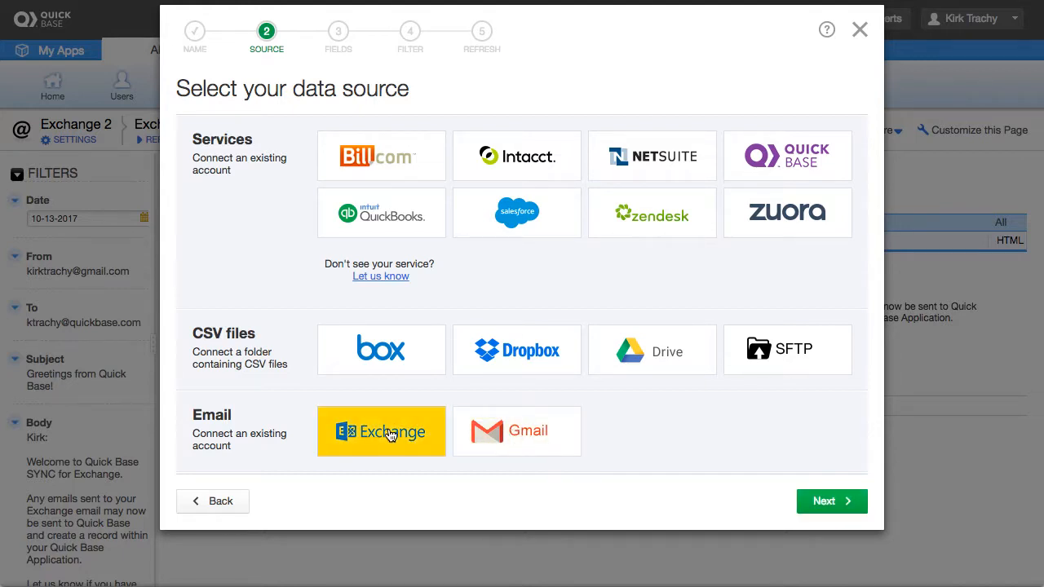
left_click(824, 501)
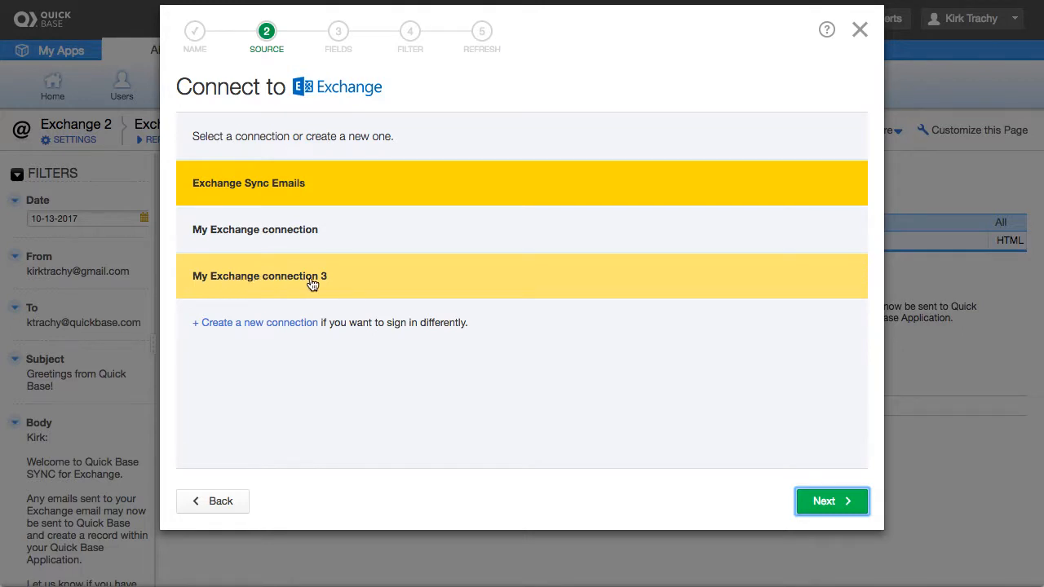
Create 'My Exchange connection 3b' on outlook.office365.com with the account username and password, and sign in.
left_click(266, 325)
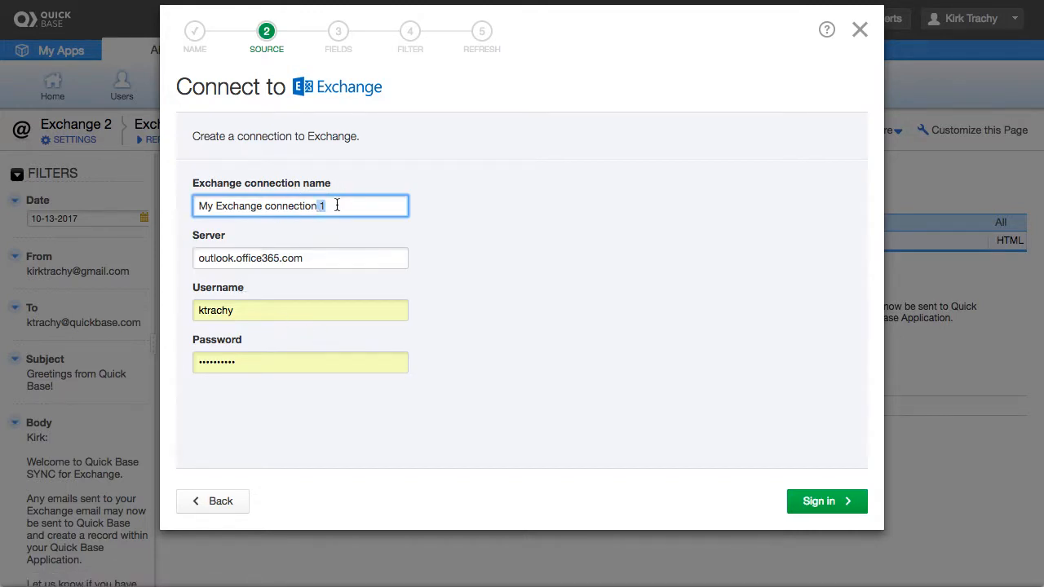
type("3")
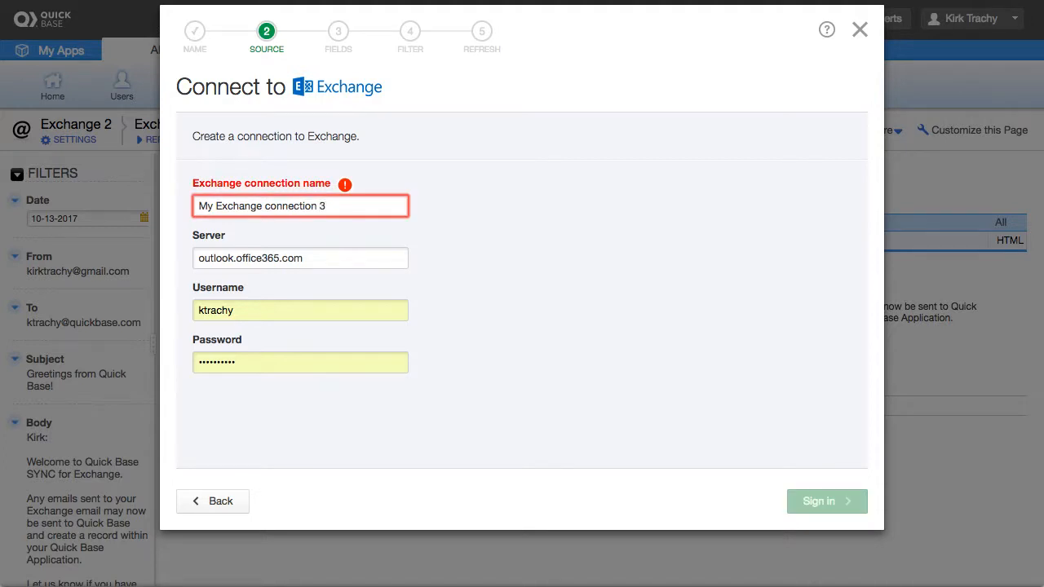
type("b")
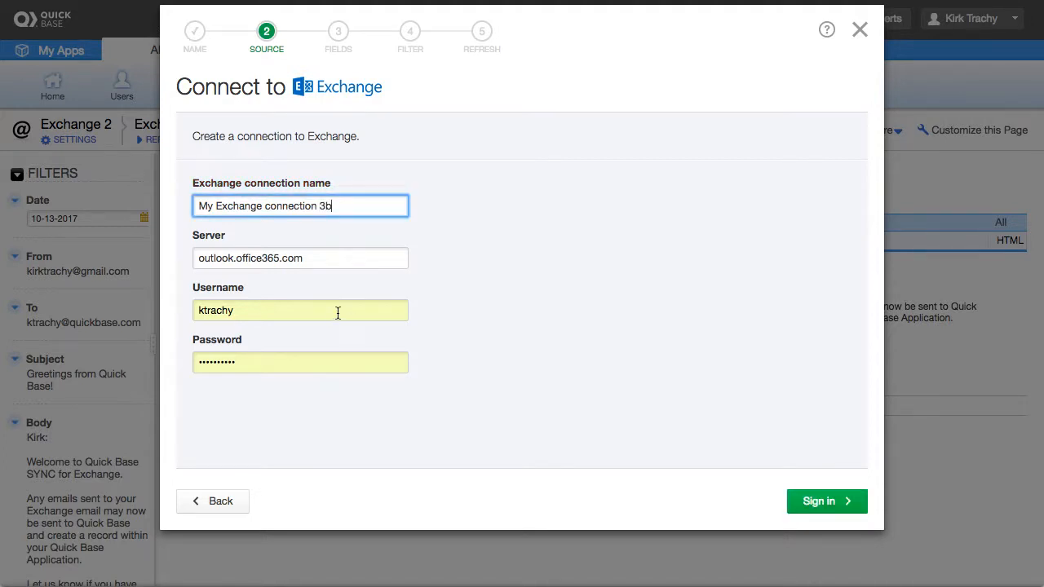
left_click(249, 266)
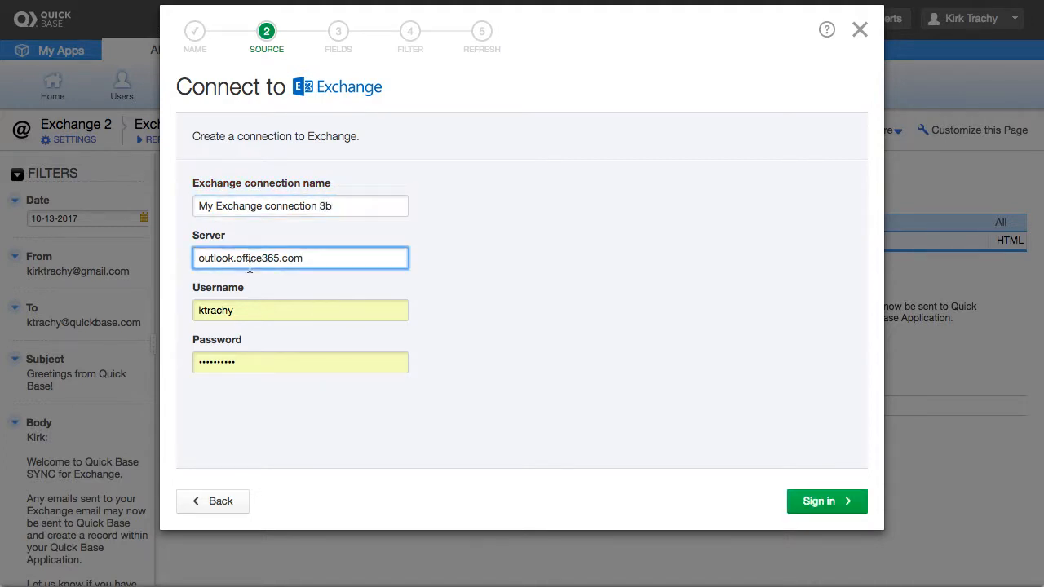
left_click(212, 309)
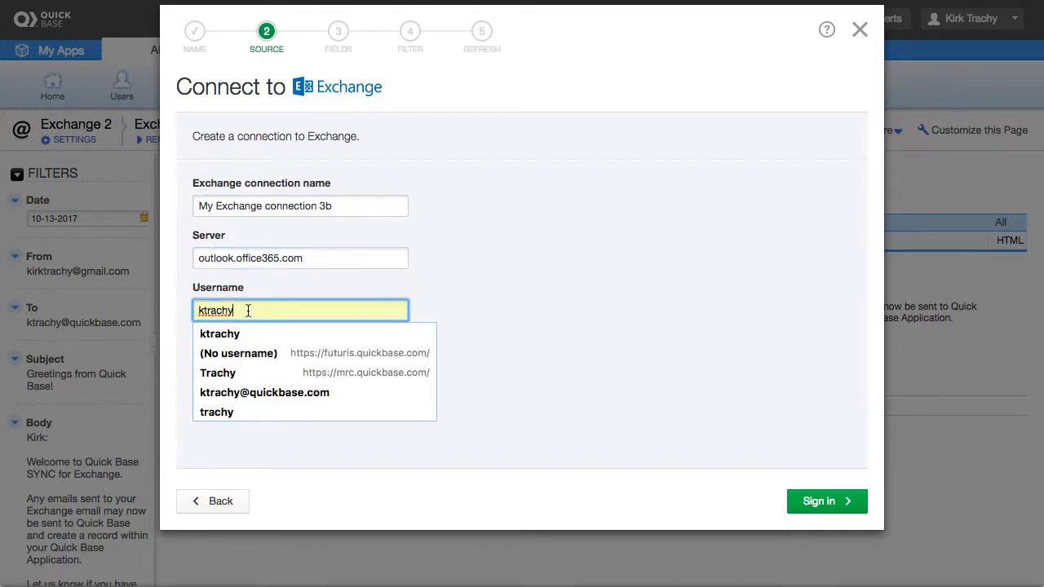
type("@")
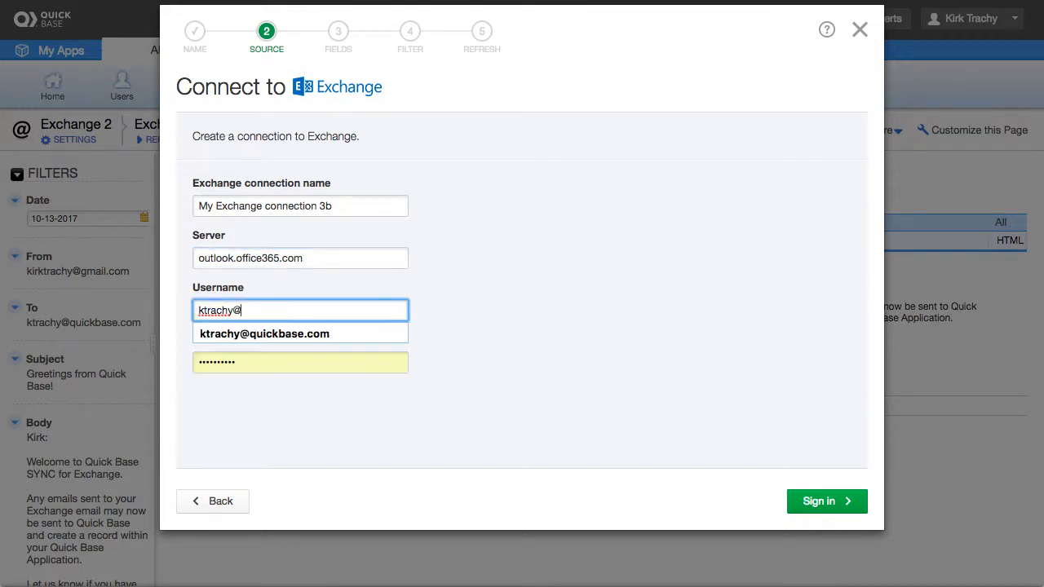
key("Down")
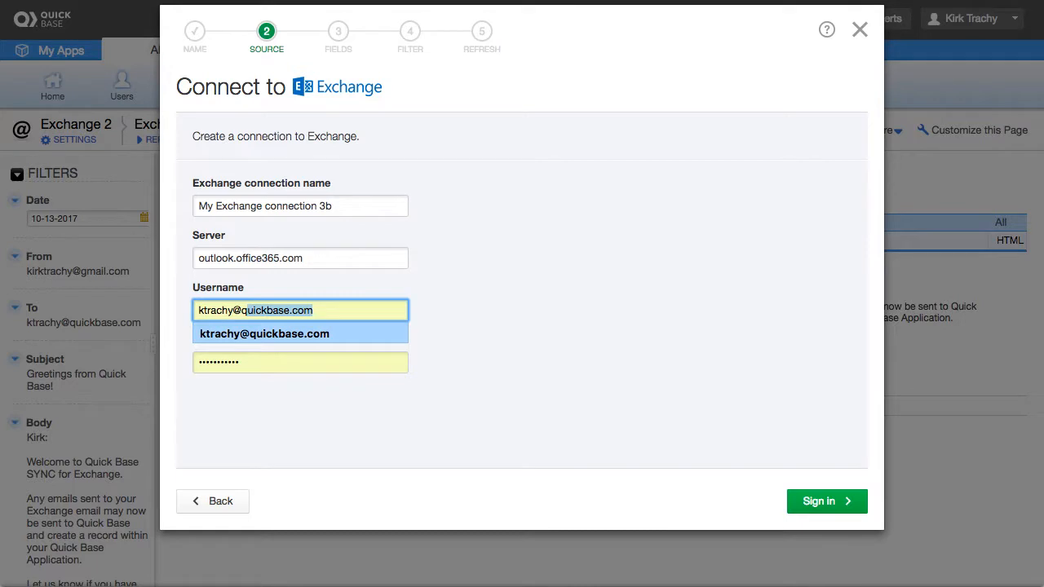
key("Return")
left_click_drag(254, 360, 159, 357)
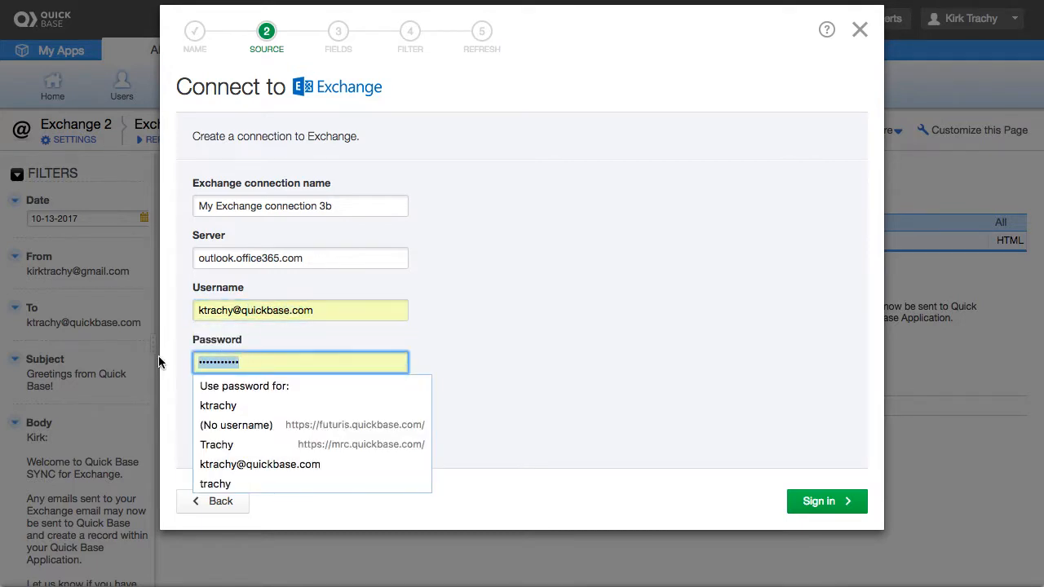
type("a")
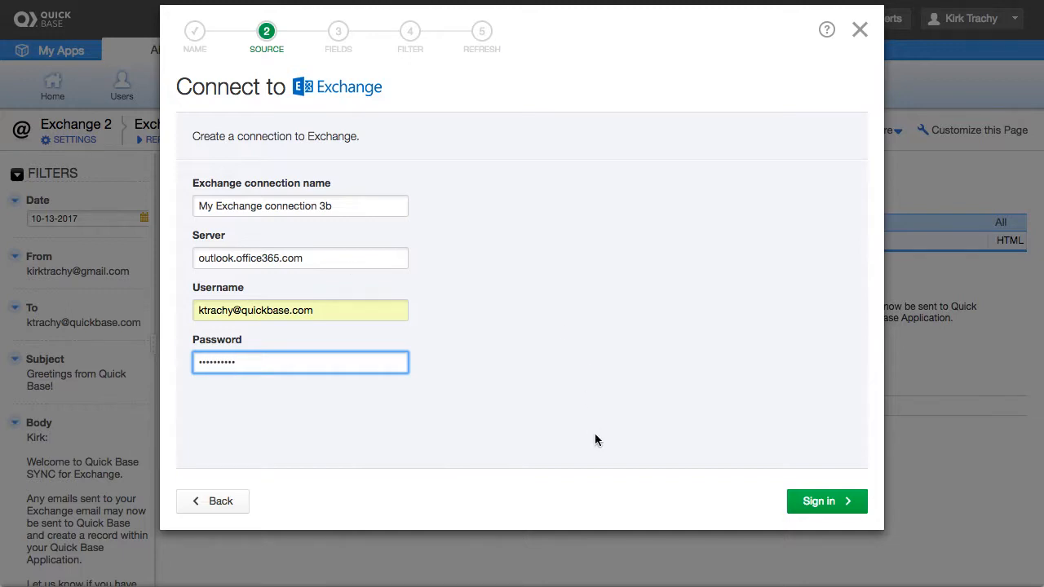
left_click(818, 500)
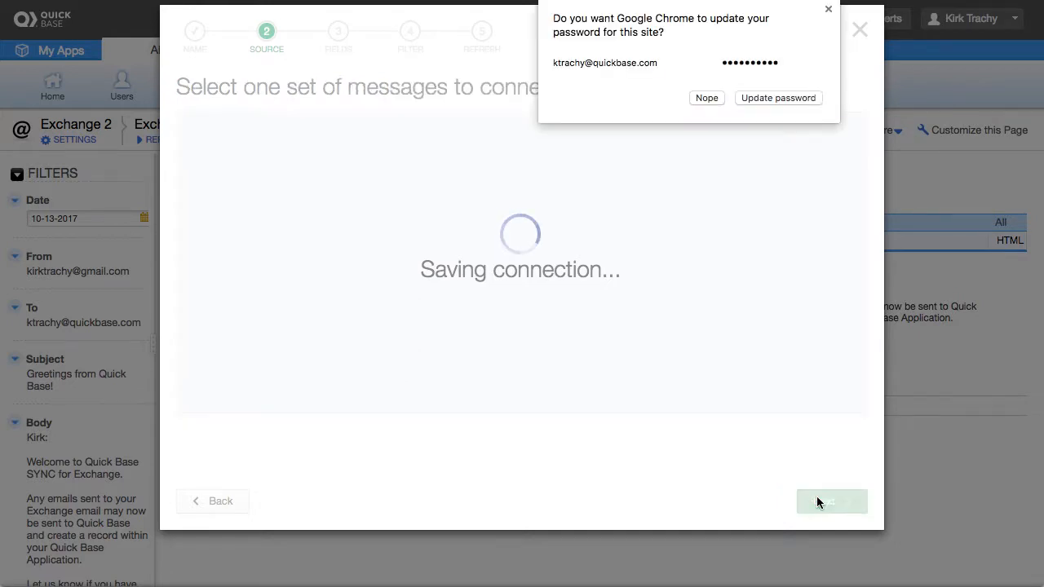
Dismiss the browser's password update prompt and context menu.
left_click(709, 99)
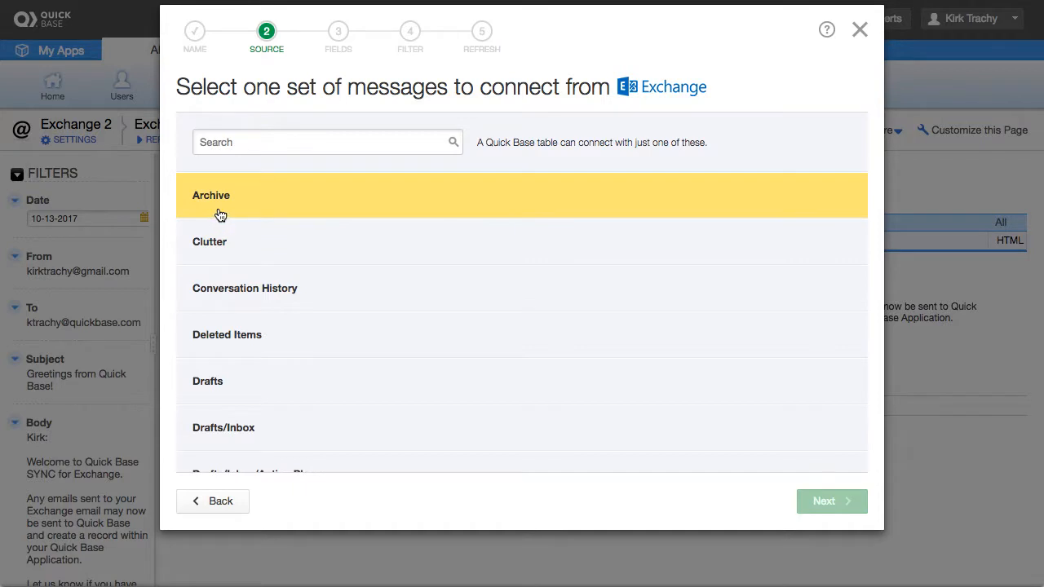
right_click(293, 378)
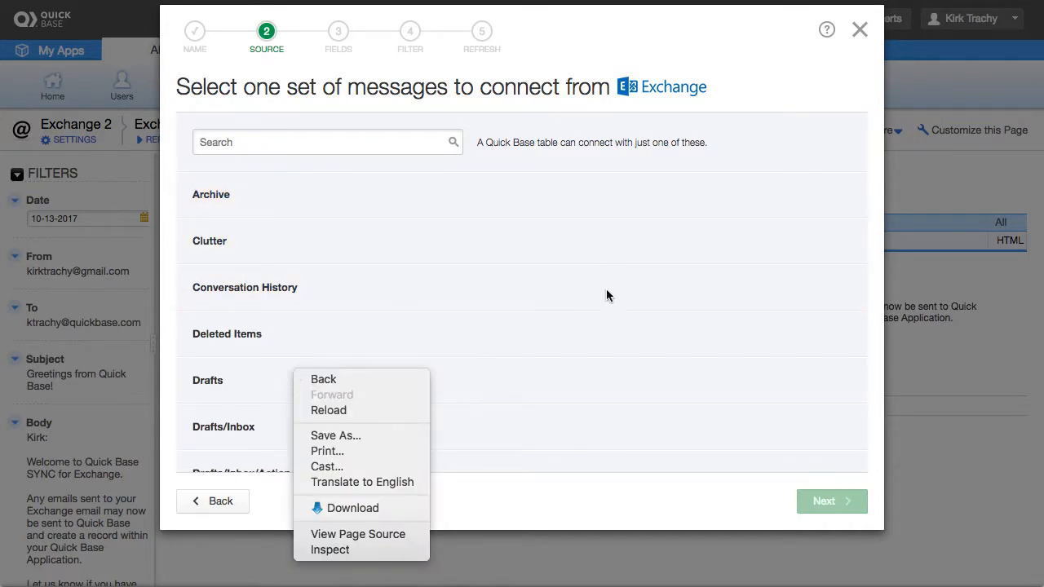
left_click(580, 311)
Select INBOX/Send Email To Quick Base as the mailbox folder and continue to fields.
scroll(586, 320, "down", 1)
scroll(585, 321, "down", 10)
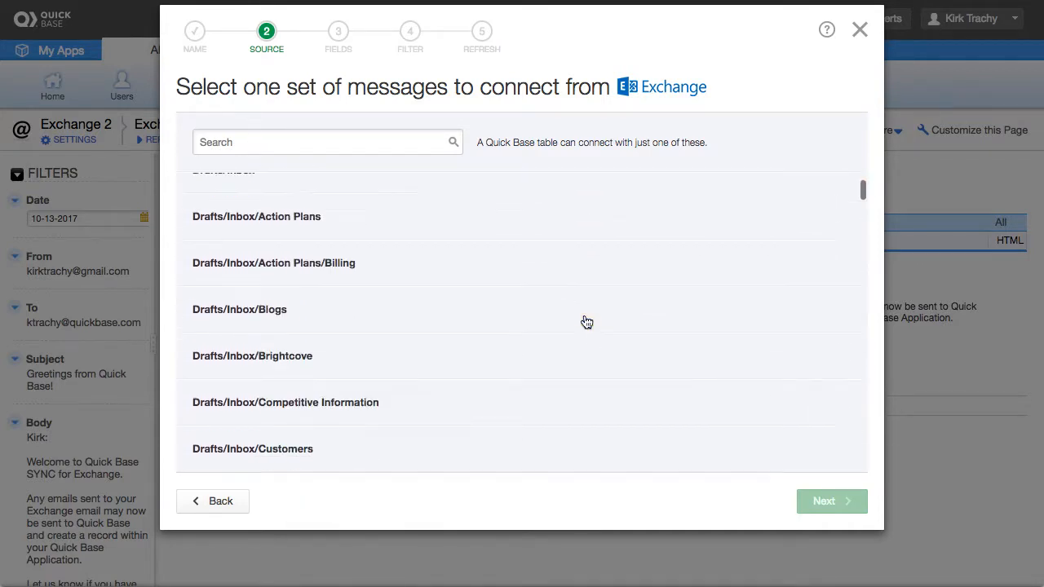
scroll(586, 322, "down", 15)
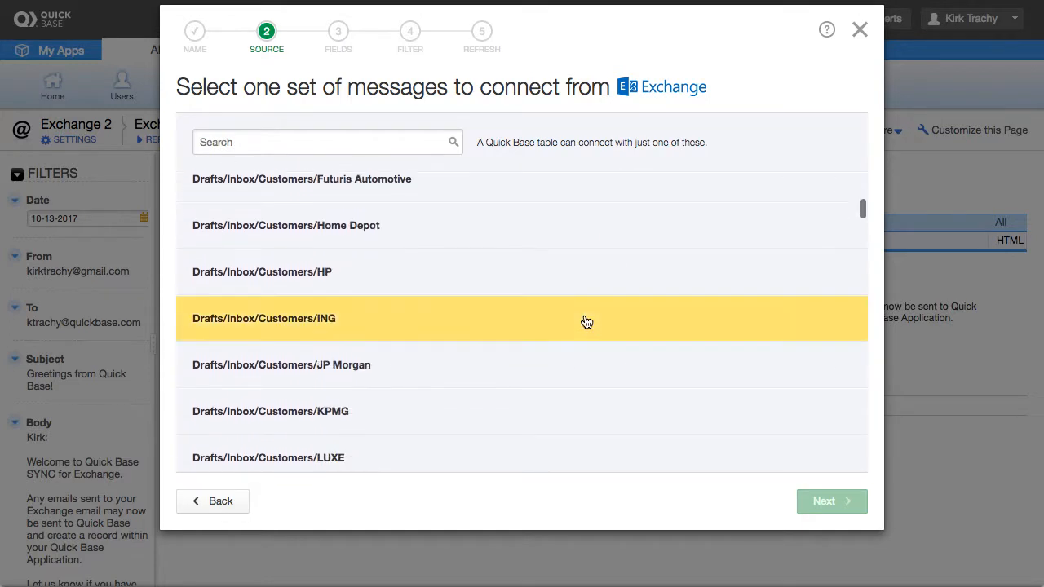
scroll(586, 322, "down", 15)
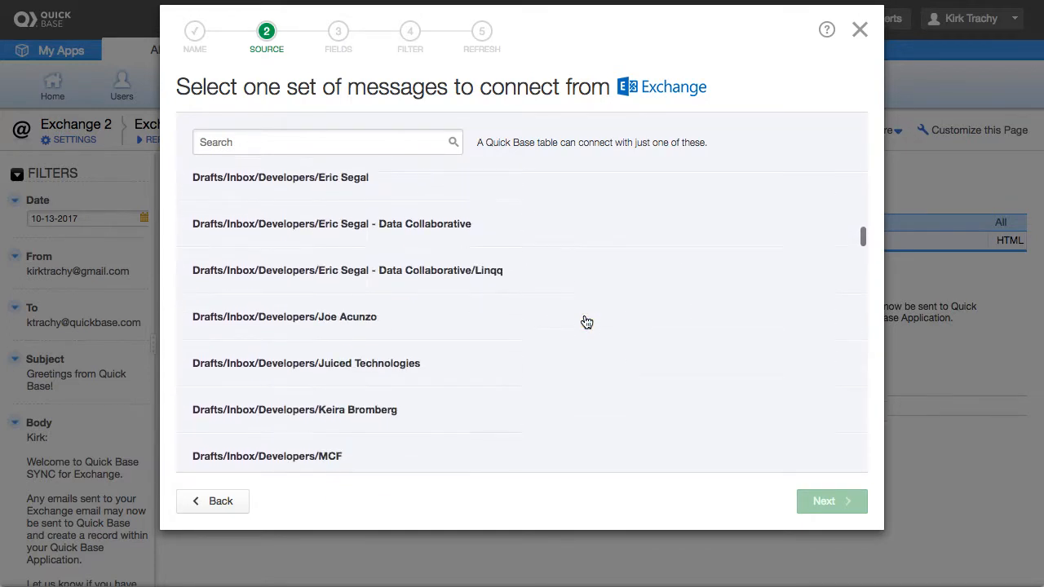
scroll(585, 322, "down", 10)
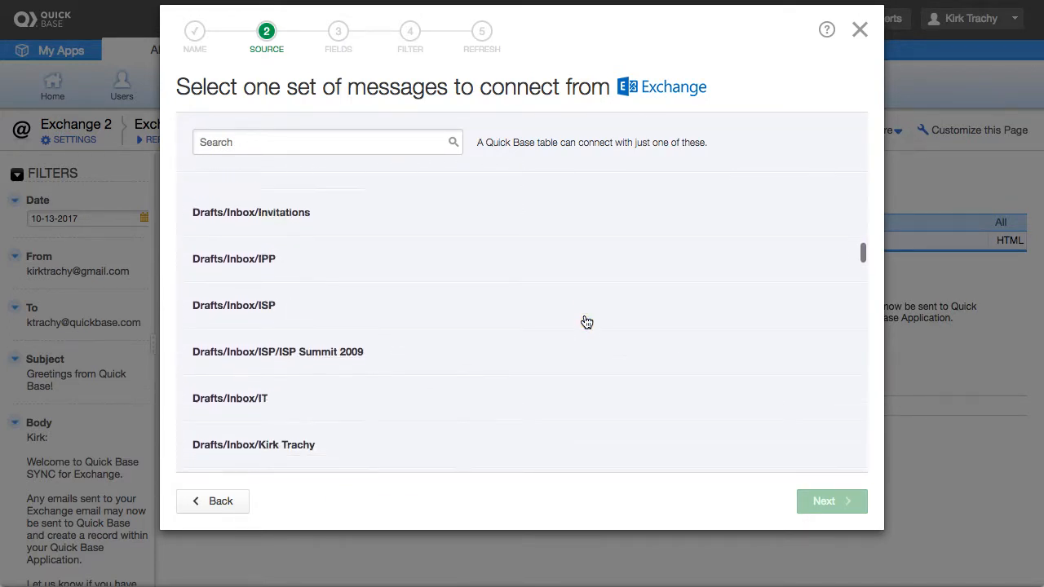
scroll(586, 323, "down", 5)
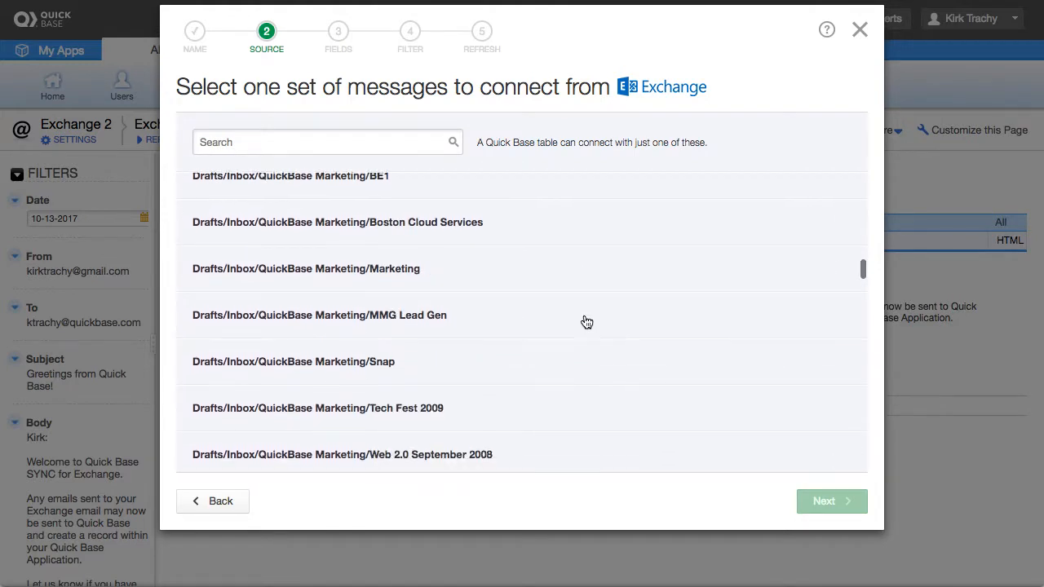
scroll(585, 322, "down", 12)
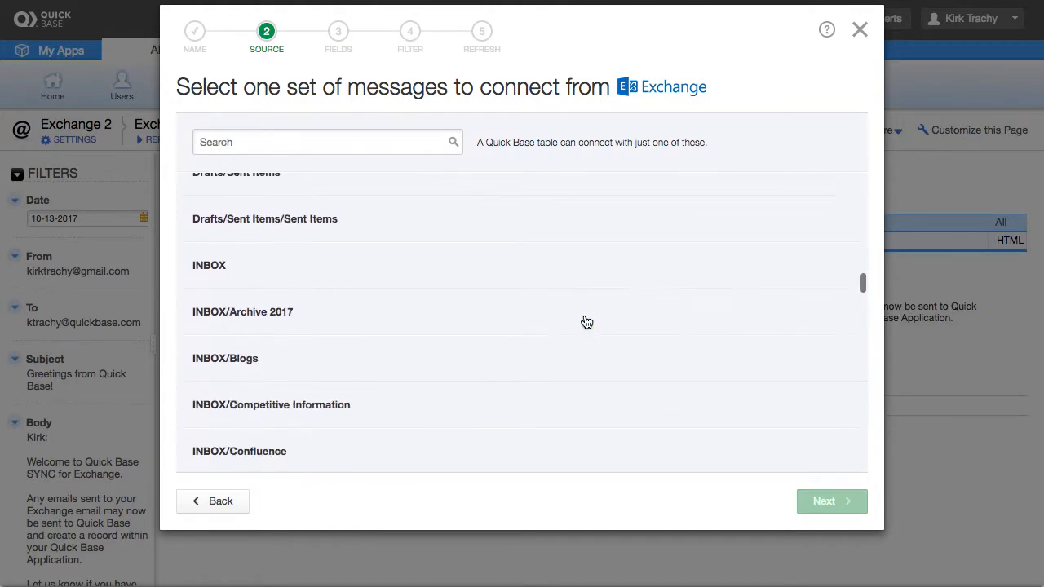
scroll(585, 322, "down", 4)
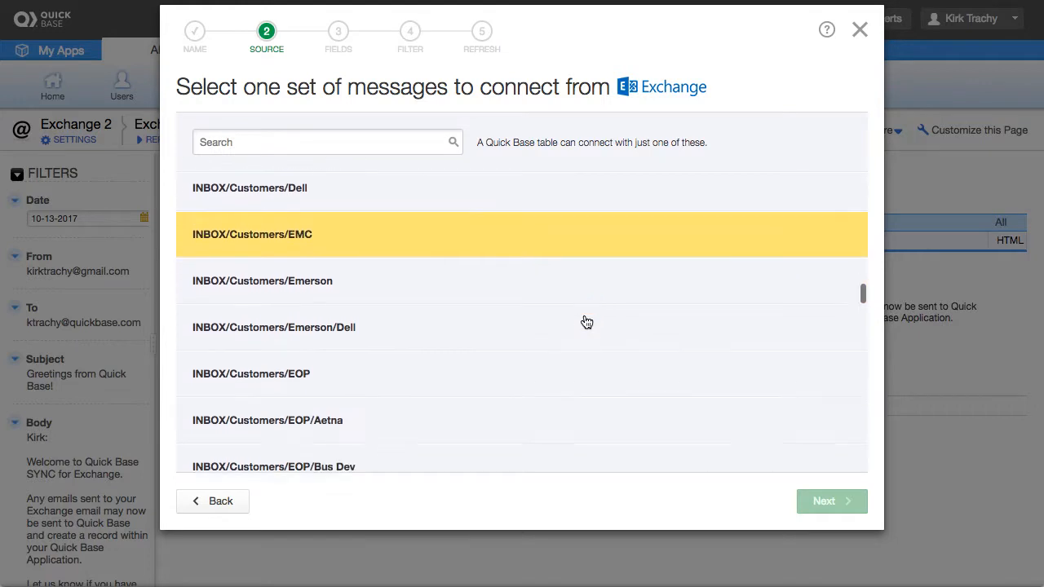
scroll(585, 322, "down", 6)
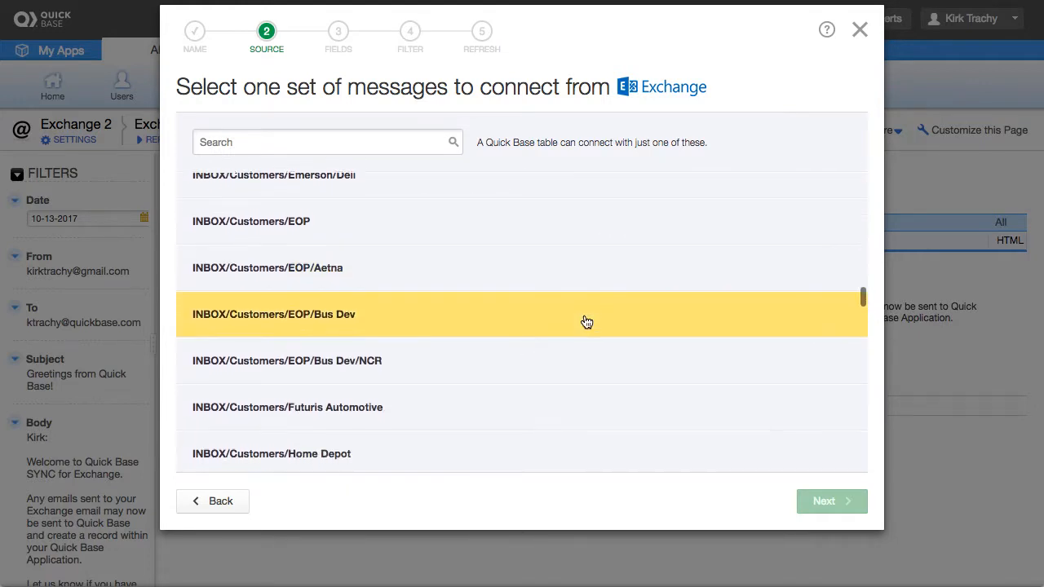
scroll(585, 322, "down", 11)
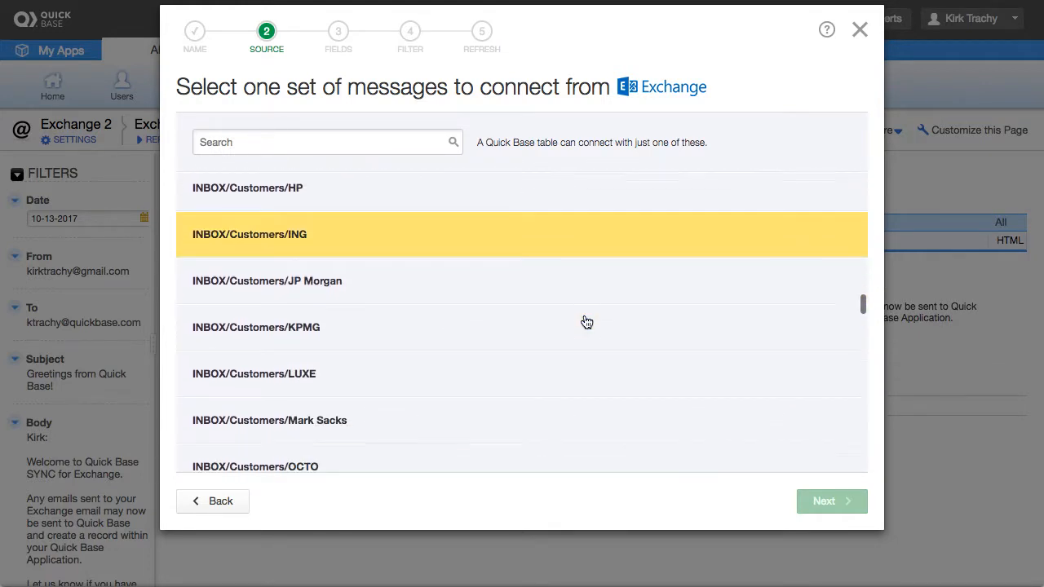
scroll(585, 322, "down", 8)
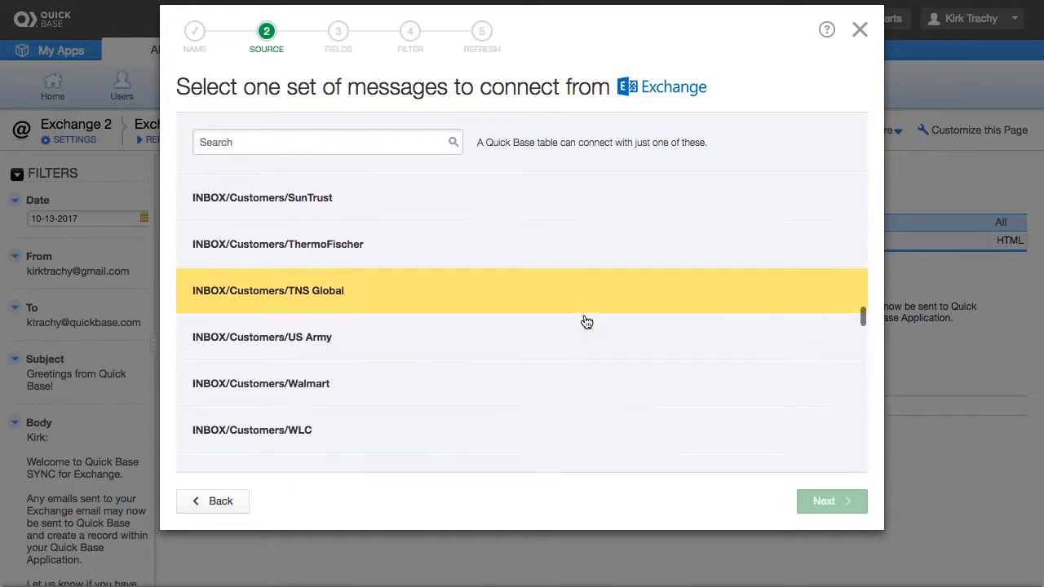
scroll(586, 322, "down", 8)
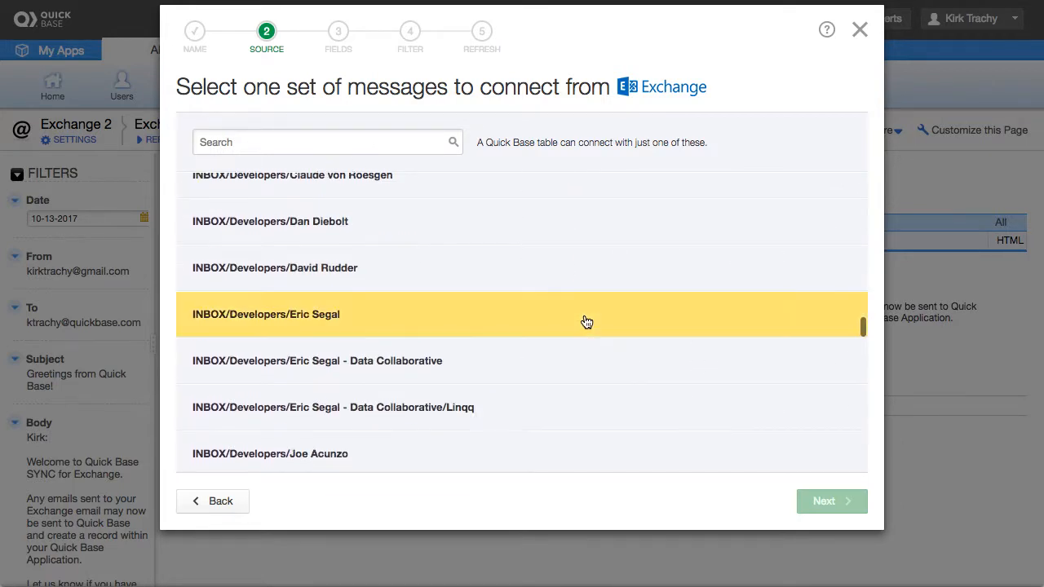
scroll(586, 322, "down", 12)
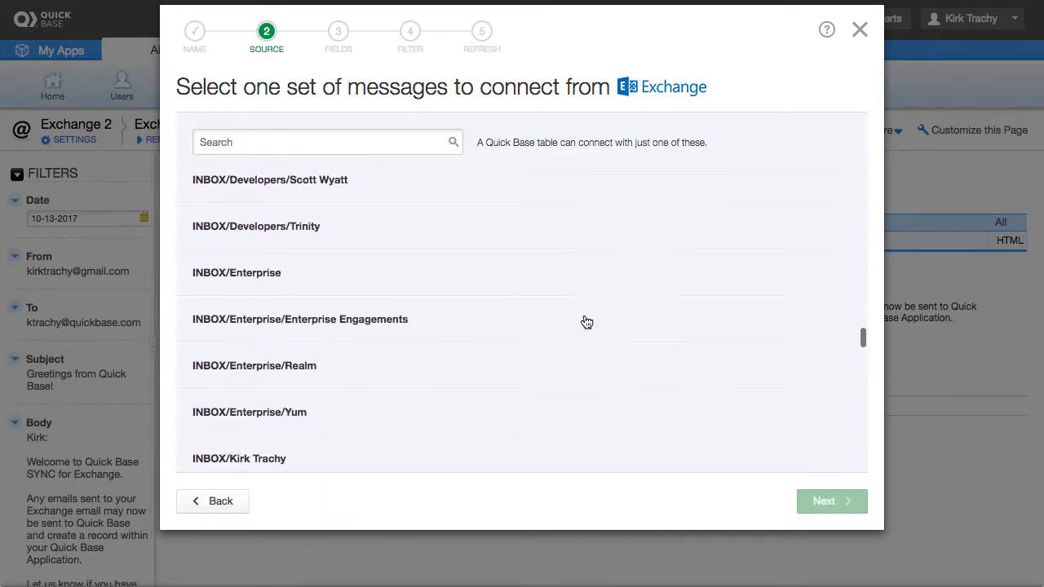
scroll(586, 322, "down", 3)
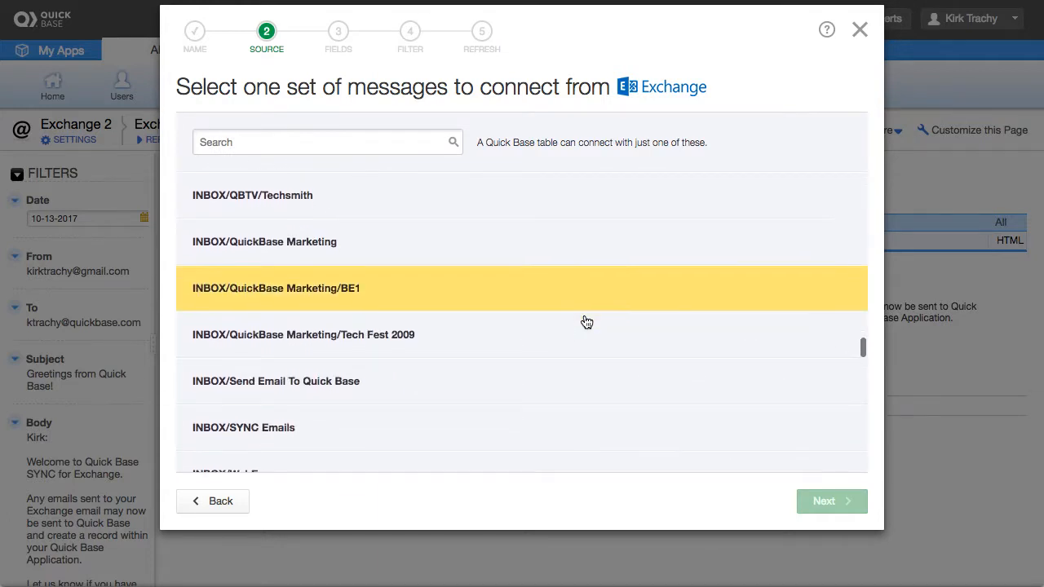
scroll(588, 314, "down", 3)
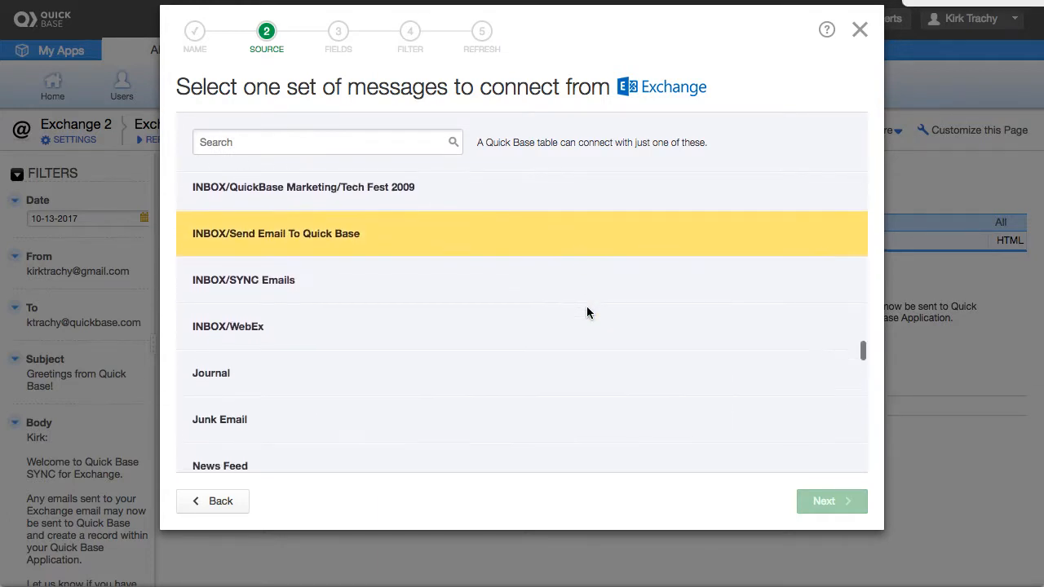
scroll(587, 305, "up", 2)
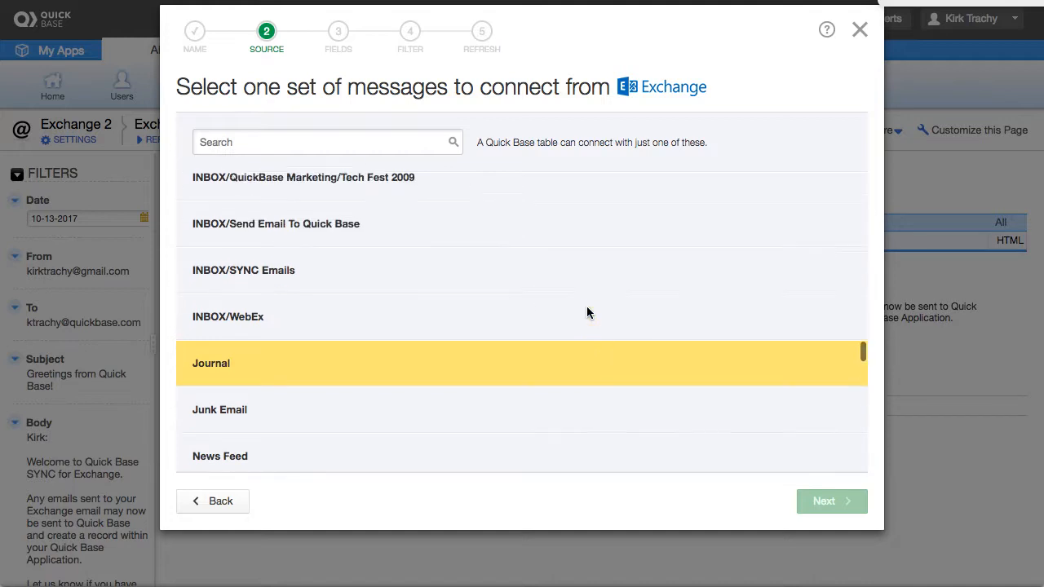
scroll(336, 255, "up", 1)
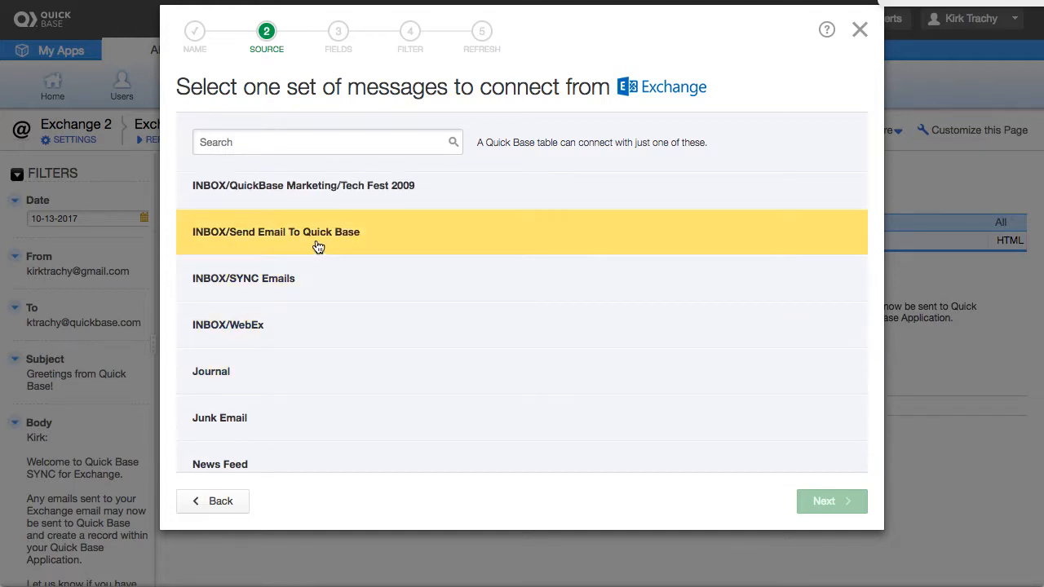
left_click(316, 244)
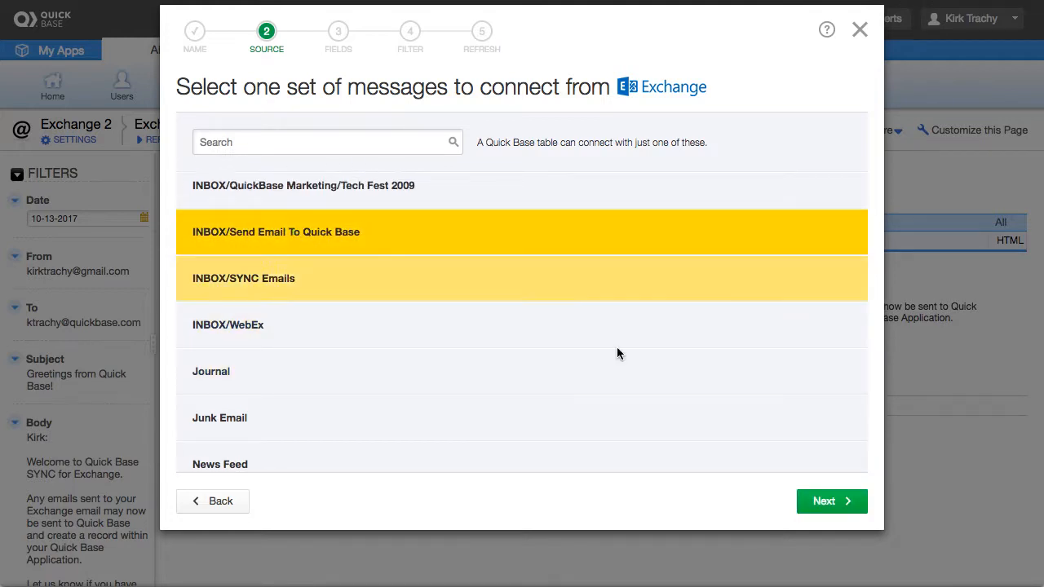
left_click(834, 503)
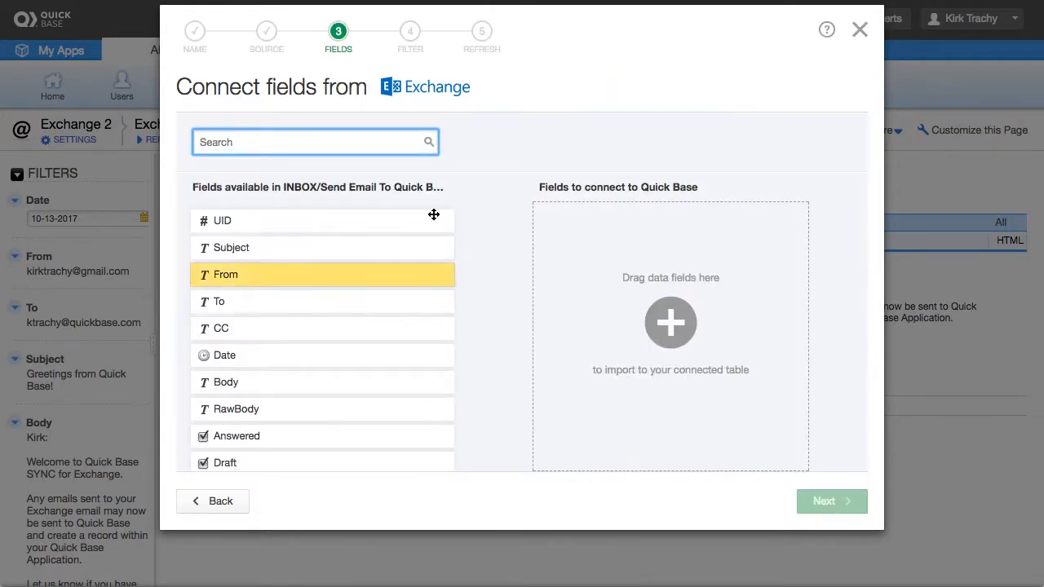
Add UID and all other fields to the connected list, placing Date below UID and Subject lower.
left_click_drag(266, 226, 610, 233)
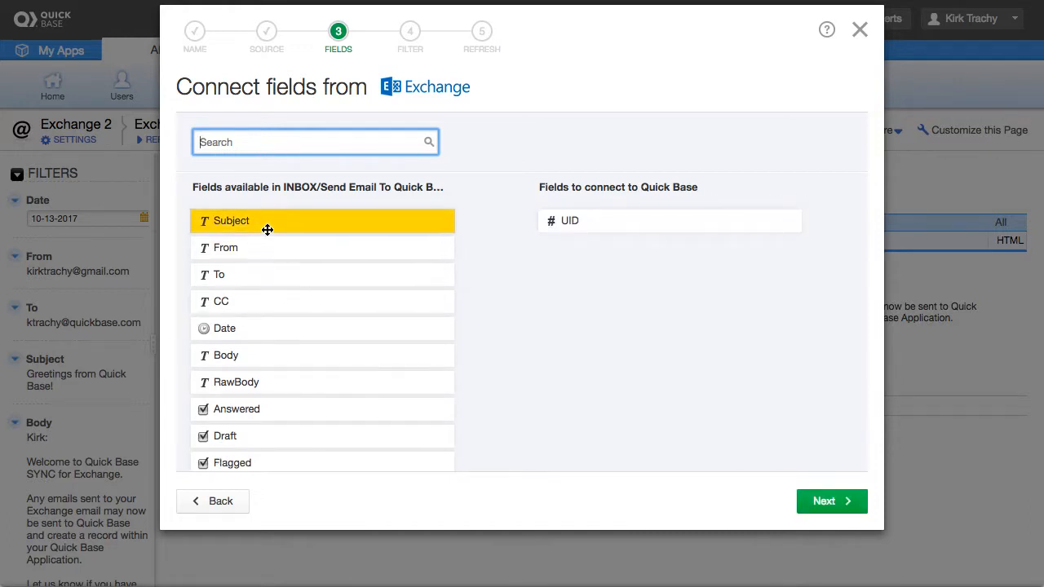
key("ctrl+a")
left_click_drag(264, 231, 577, 274)
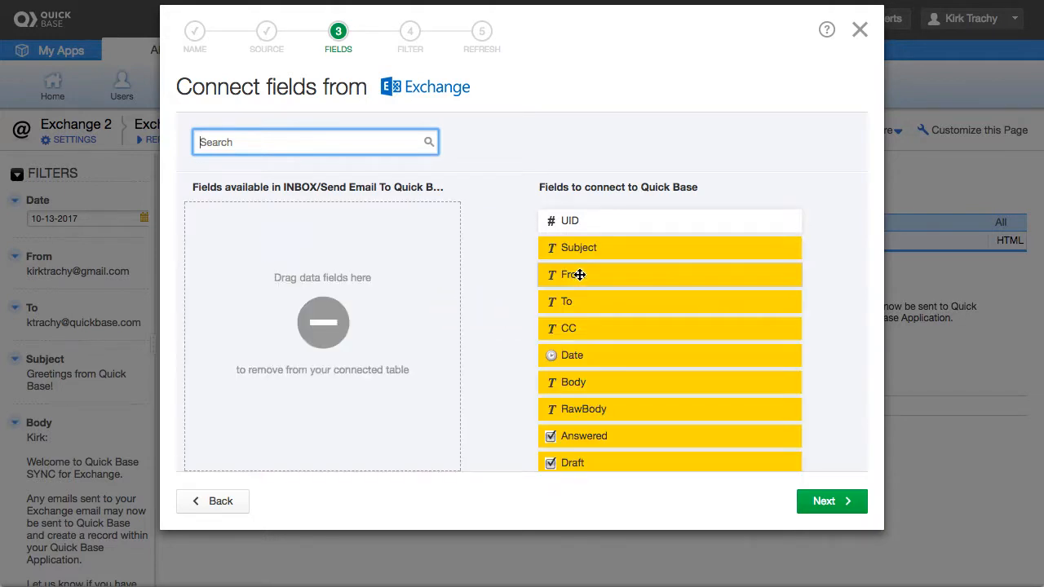
left_click(579, 275)
left_click_drag(600, 250, 251, 338)
left_click_drag(545, 330, 573, 215)
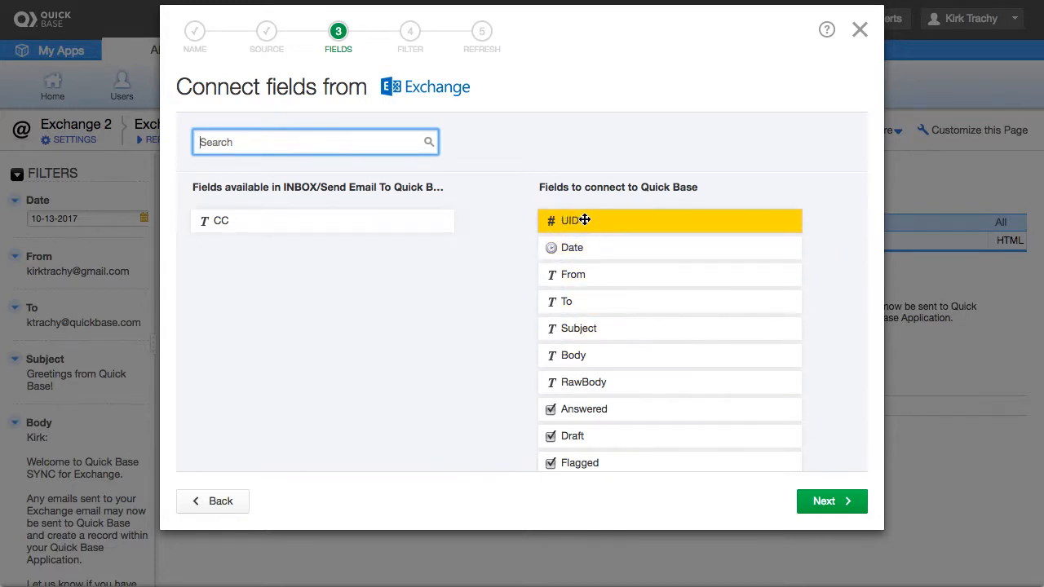
Remove RawBody, Answered, Draft, Flagged, Seen and MessageID from the connected fields, then continue.
scroll(597, 314, "down", 1)
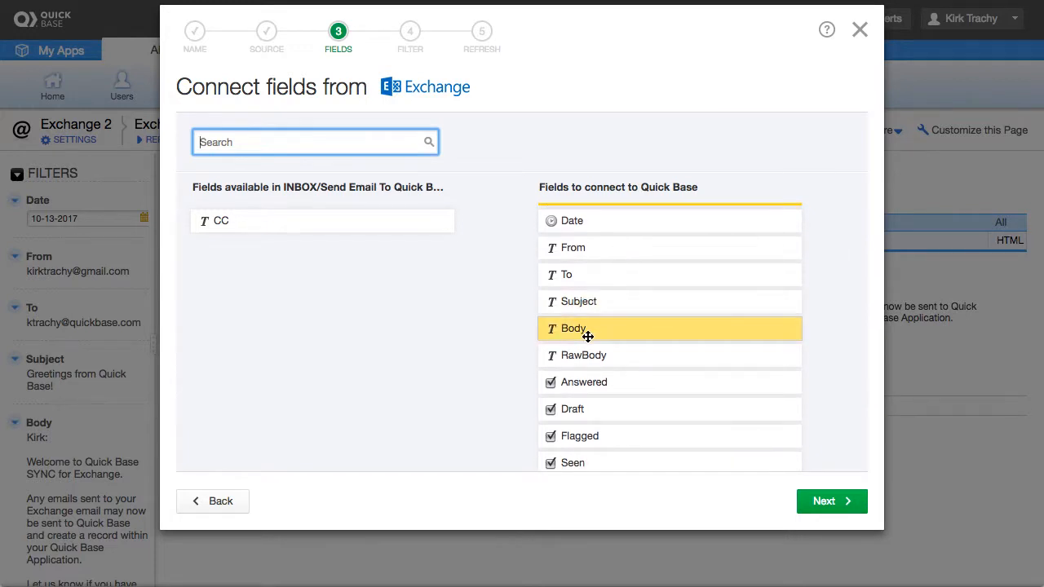
left_click_drag(582, 358, 211, 328)
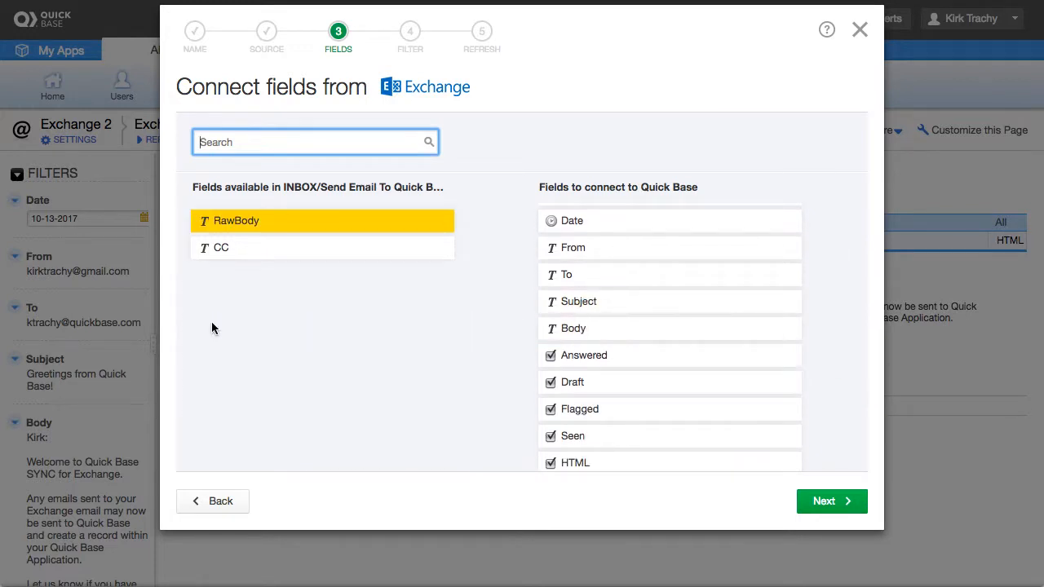
left_click_drag(552, 354, 195, 334)
left_click_drag(579, 356, 187, 324)
left_click_drag(609, 375, 211, 345)
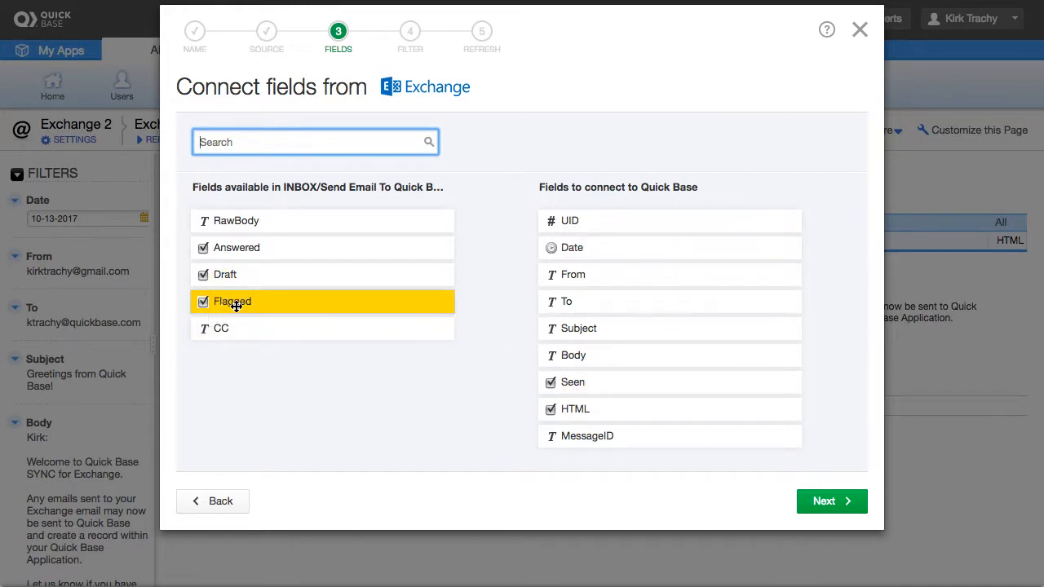
left_click_drag(584, 385, 272, 377)
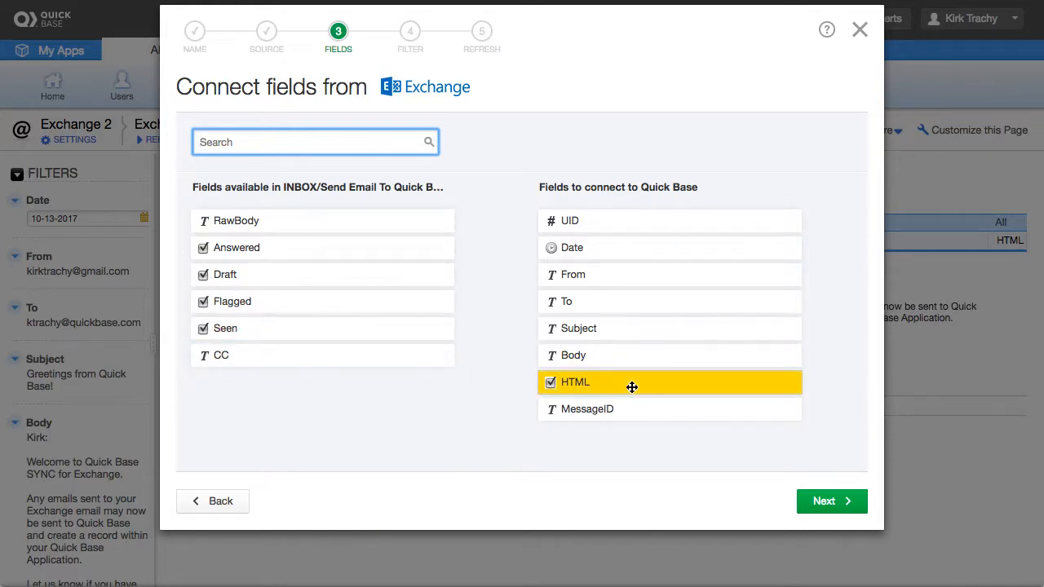
left_click_drag(678, 410, 235, 404)
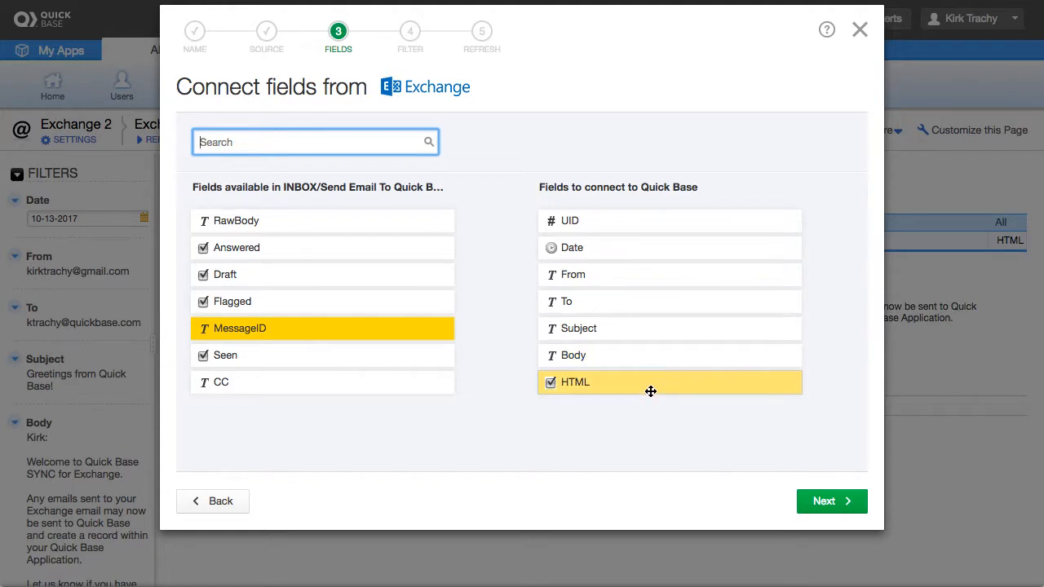
left_click(825, 503)
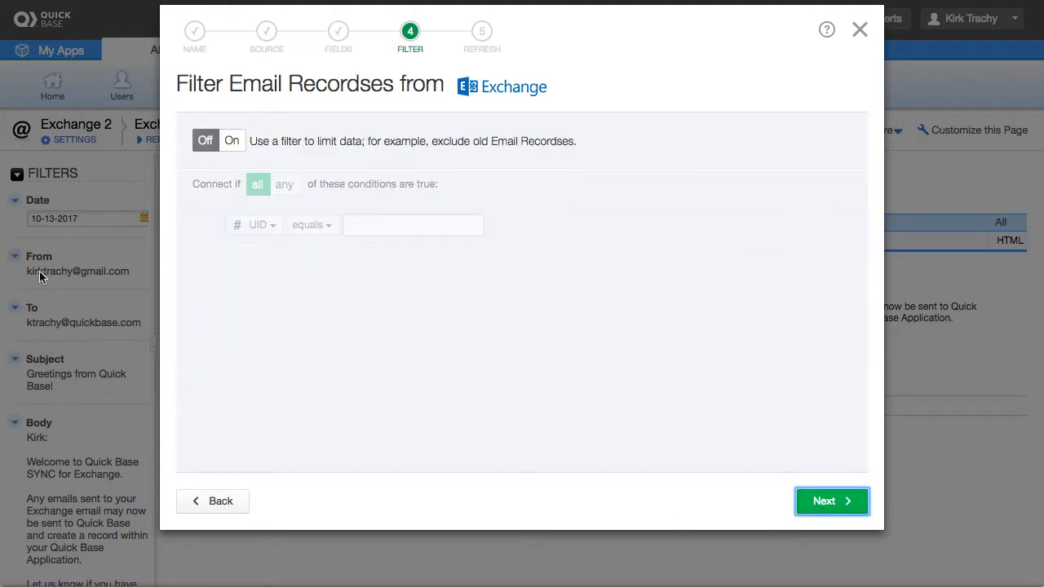
Draft a Subject contains 'ticket' filter condition but leave filtering Off, and continue to Refresh.
left_click(232, 141)
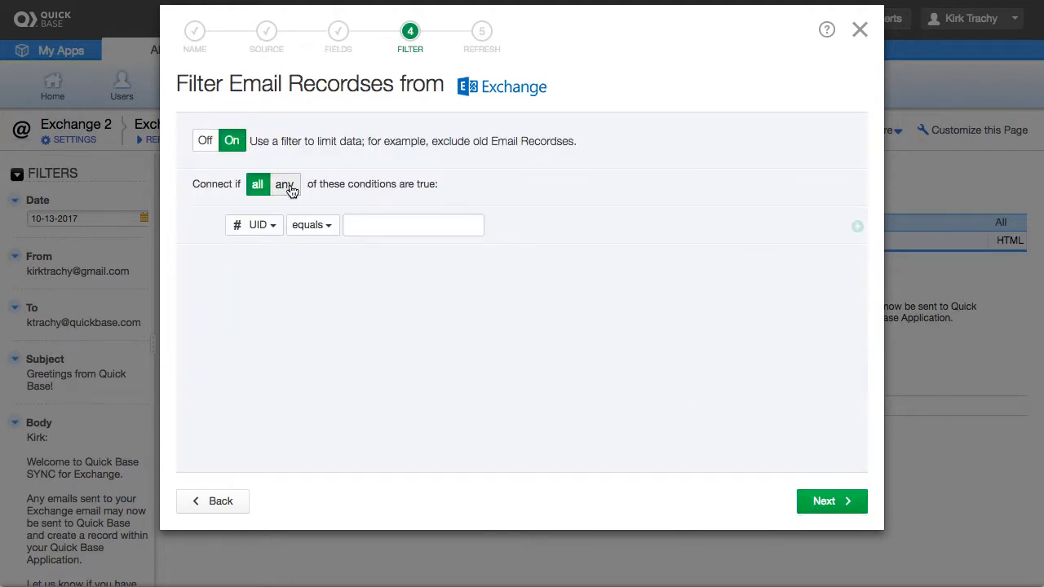
left_click(251, 227)
left_click(259, 295)
left_click(408, 225)
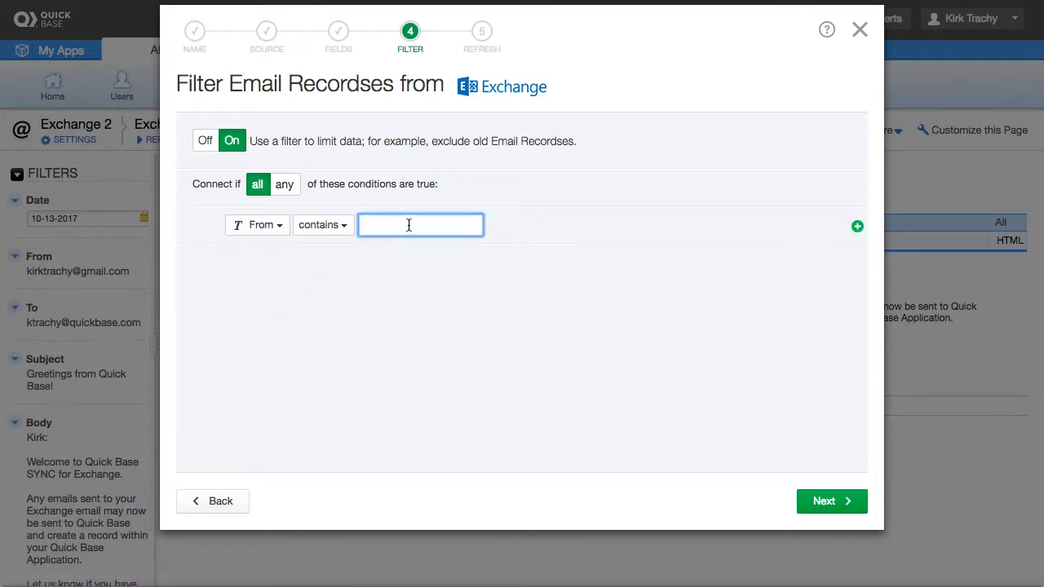
type("trachy")
left_click(258, 231)
left_click(278, 279)
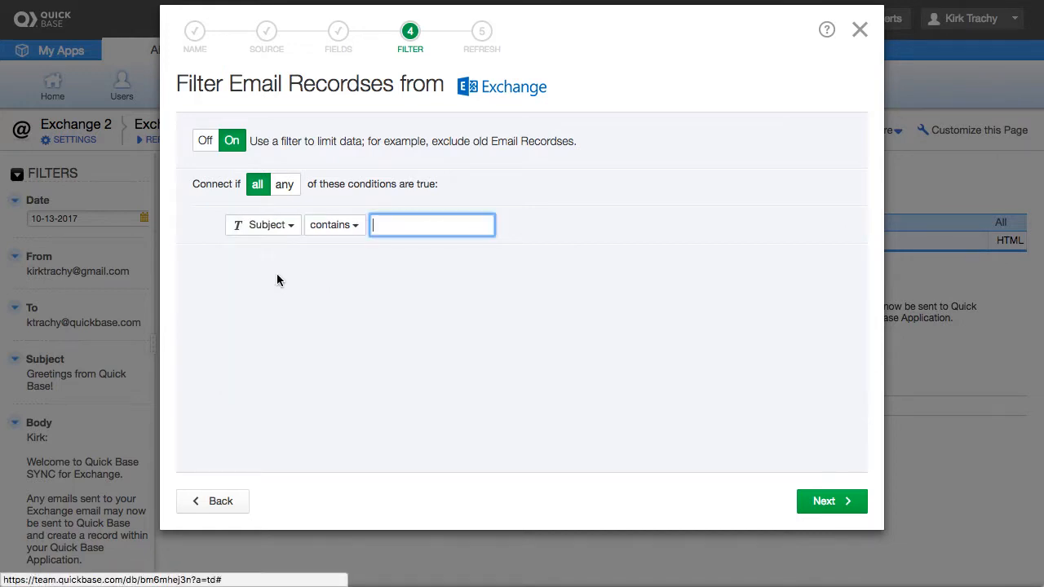
type("ticket")
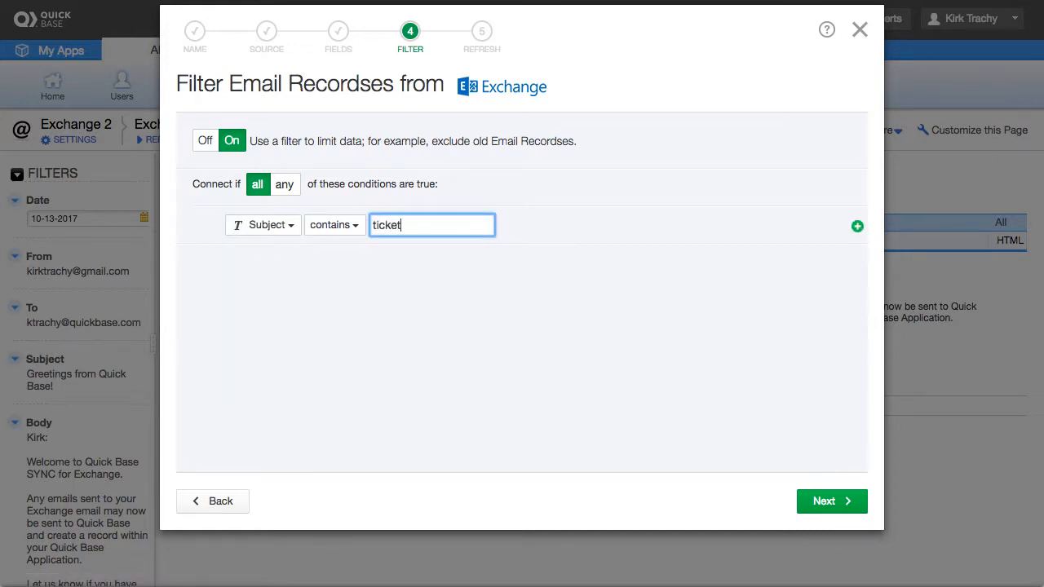
left_click(202, 142)
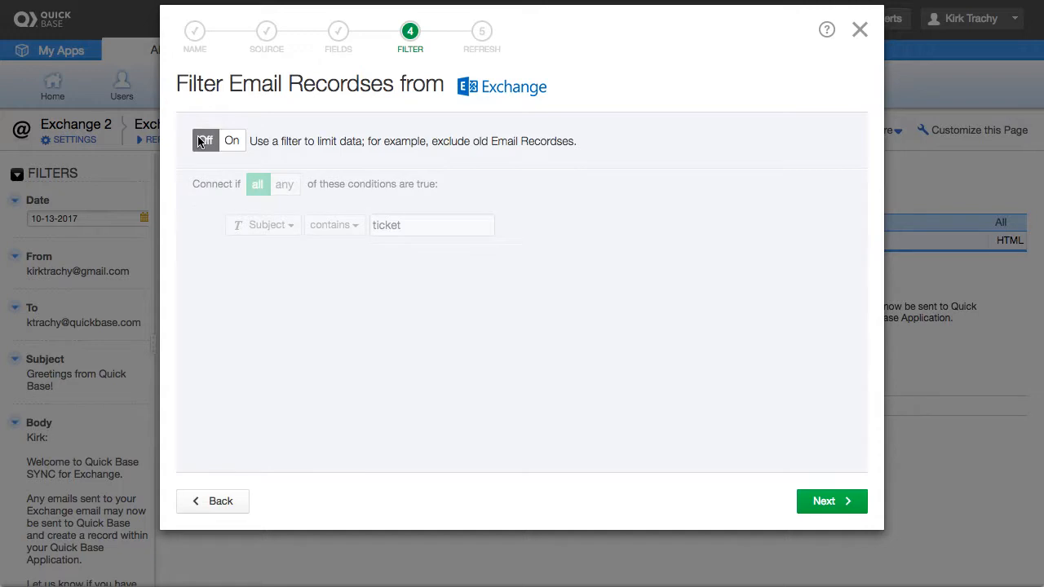
left_click(825, 495)
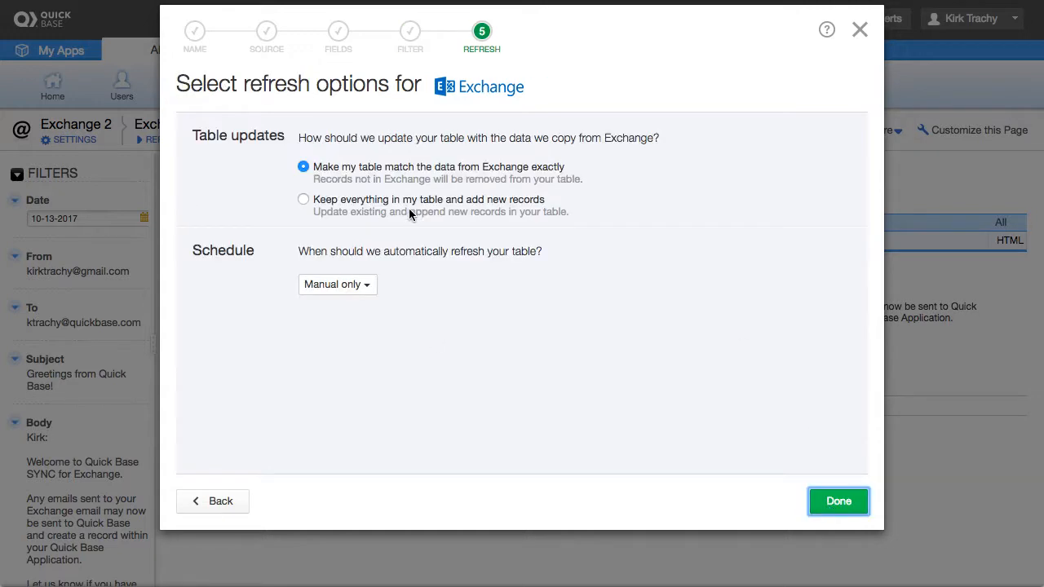
Keep the schedule at Manual only, keep existing records and add new ones, and create the table.
left_click(366, 285)
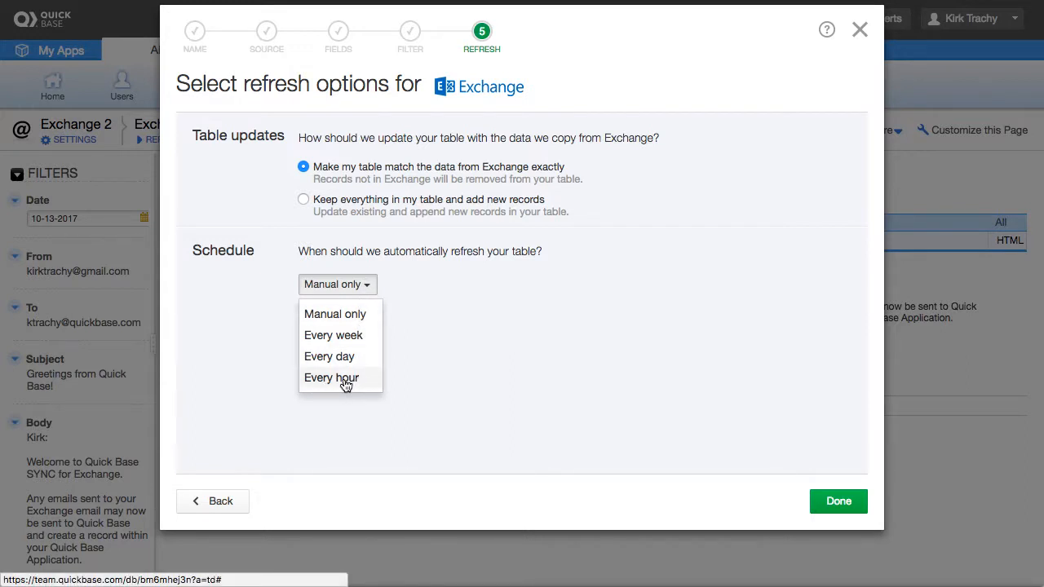
left_click(336, 285)
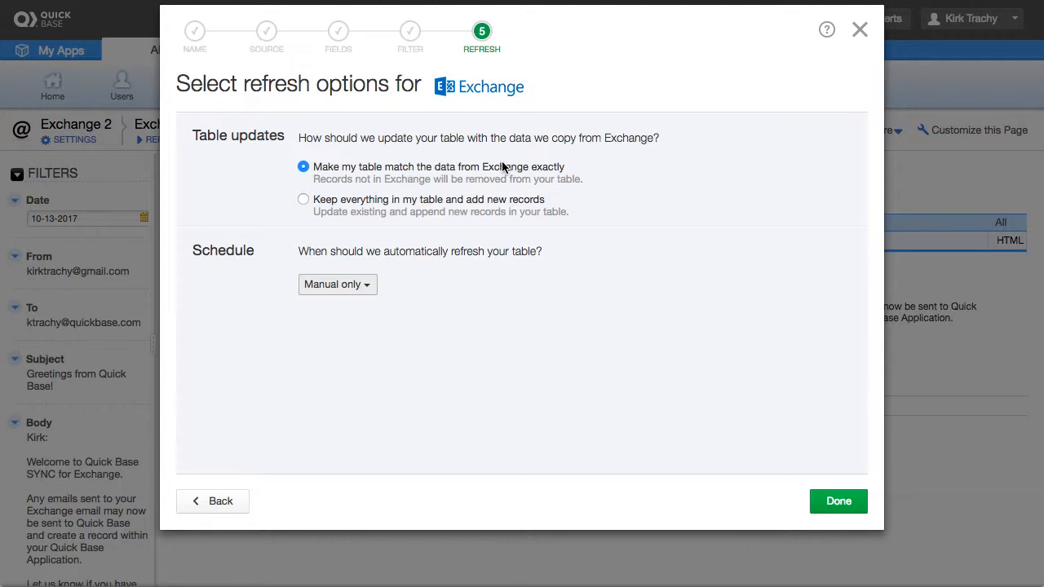
left_click(303, 201)
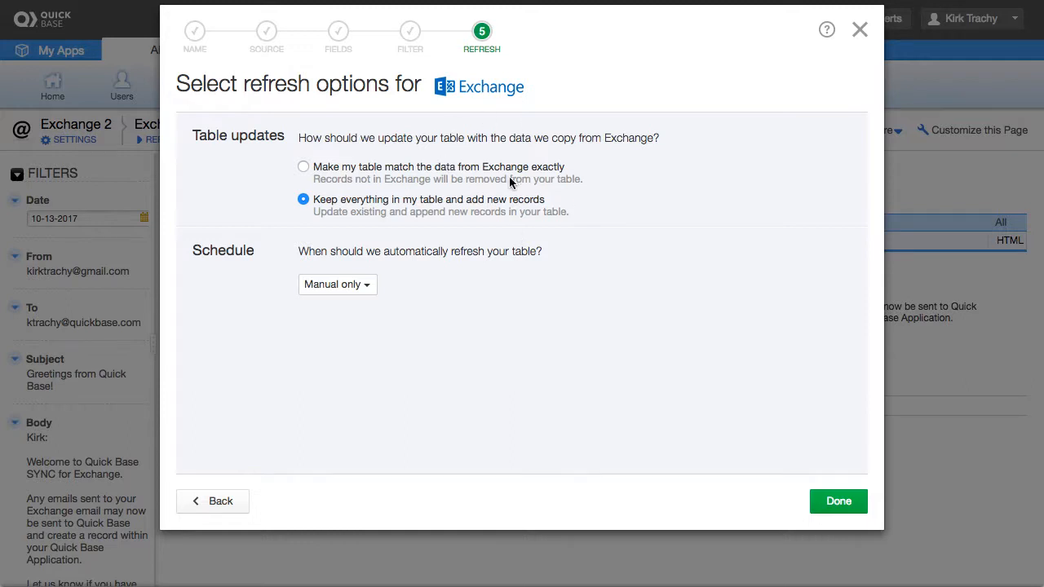
left_click(835, 501)
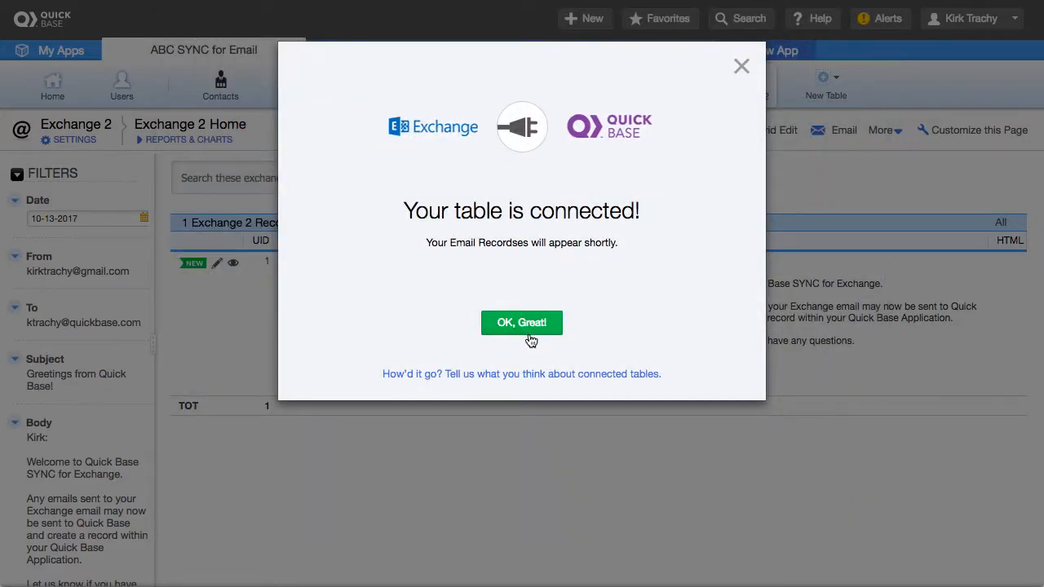
Close the confirmation to view Exchange 3 with its 'Greetings from Quick Base!' record, then switch applications.
left_click(528, 325)
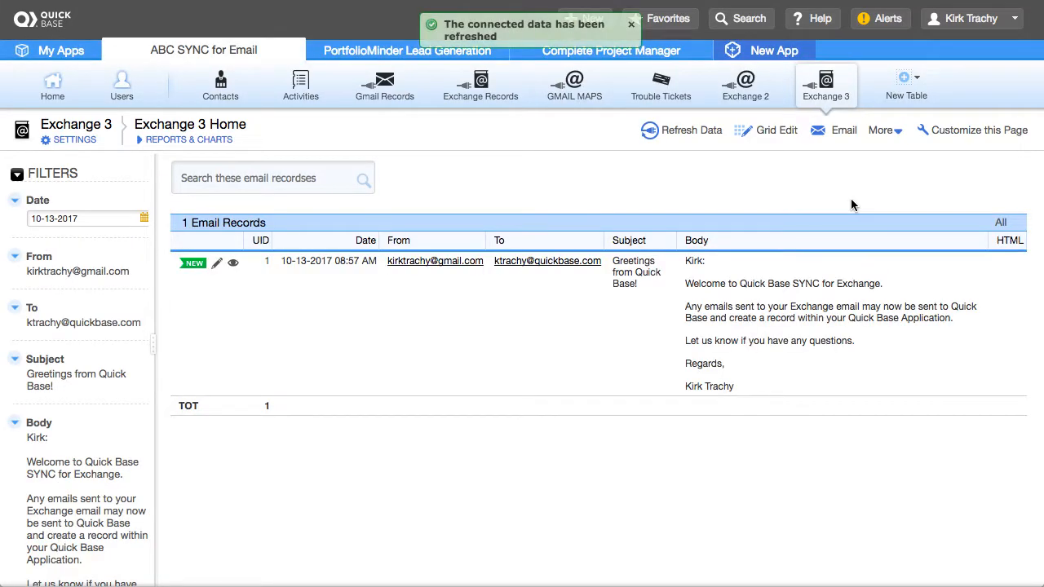
key("super+Tab")
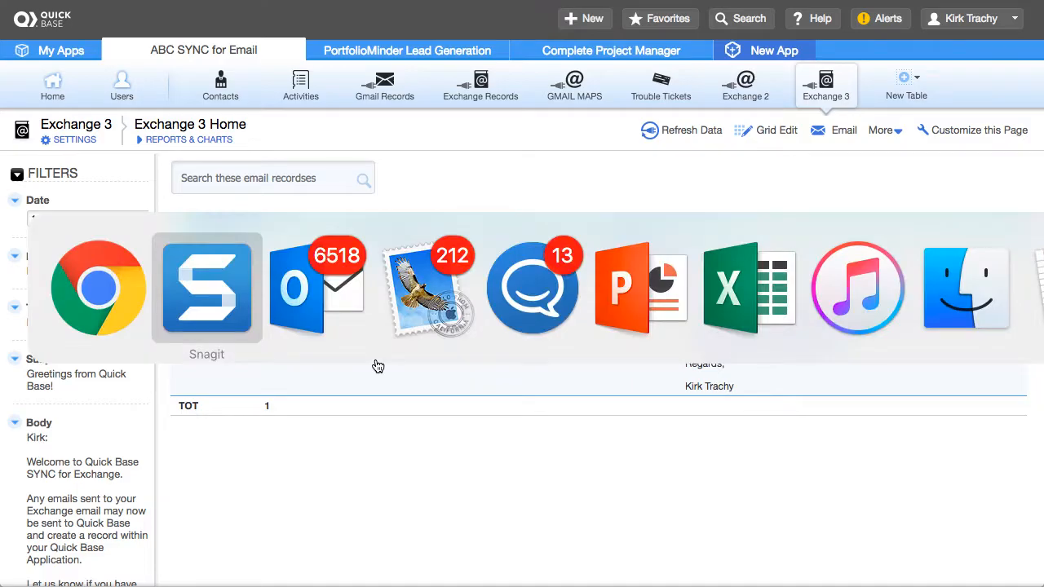
Show Outlook's Send Email To Quick Base folder with its 'Greetings from Quick Base!' message.
key("super+Tab")
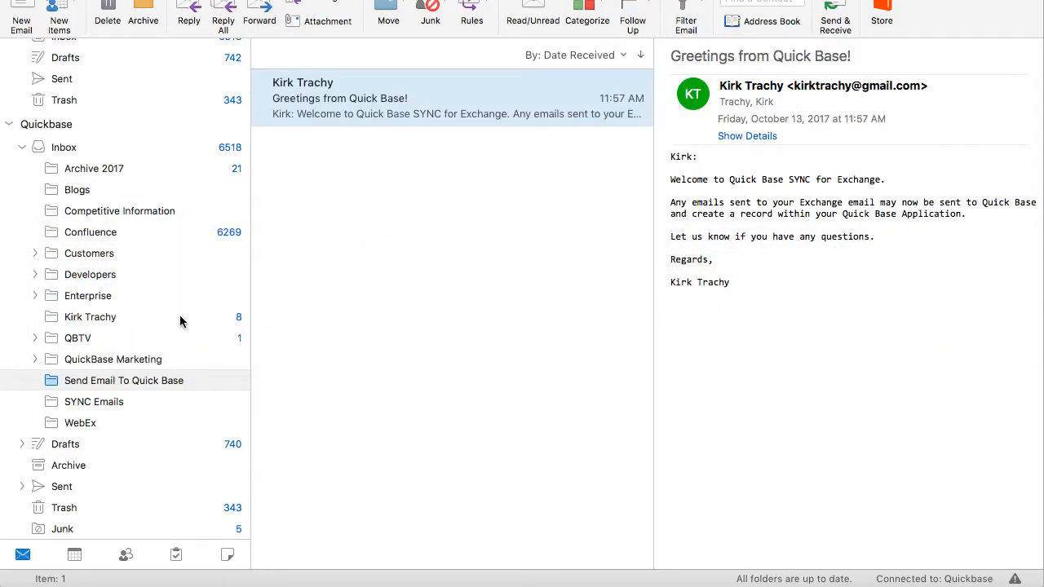
left_click(133, 382)
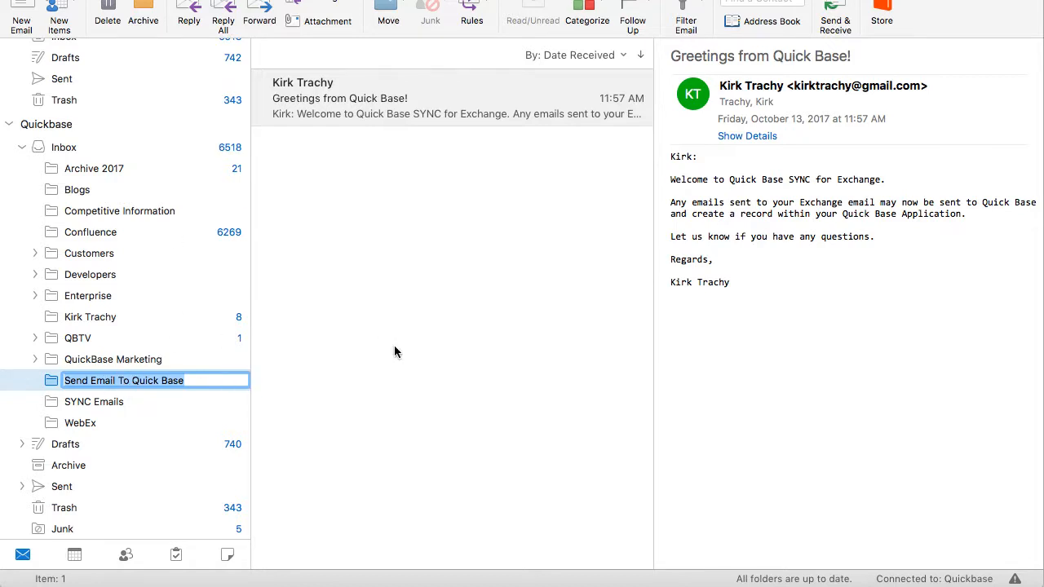
key("super+Tab")
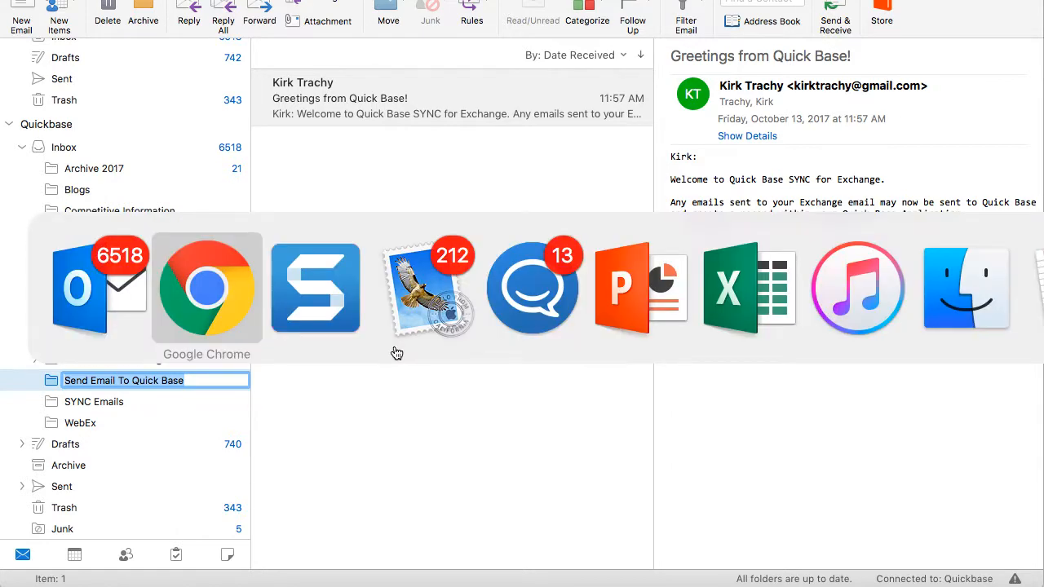
From Apple Mail, email the work Exchange address with subject 'TROUBLE TICKET 12345' and body 'HELP IS ON THE WAY!!!'.
key("super+Tab")
key("super+Tab")
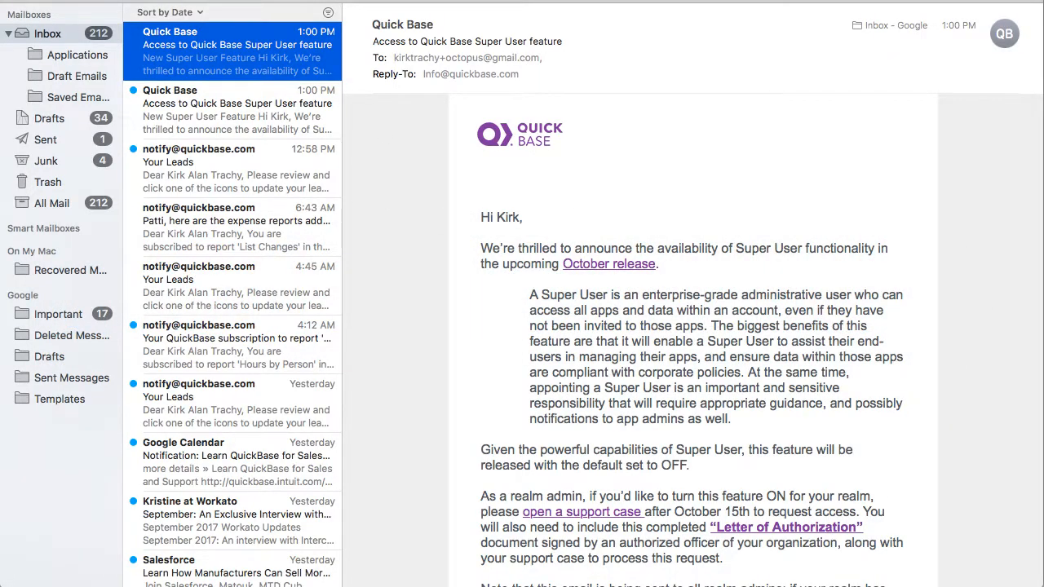
key("super+n")
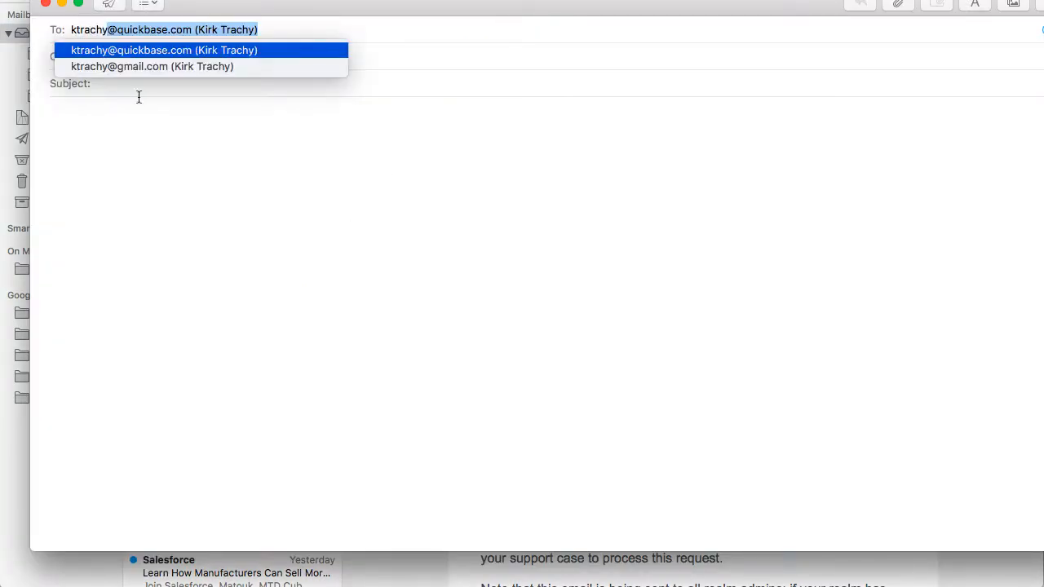
left_click(133, 49)
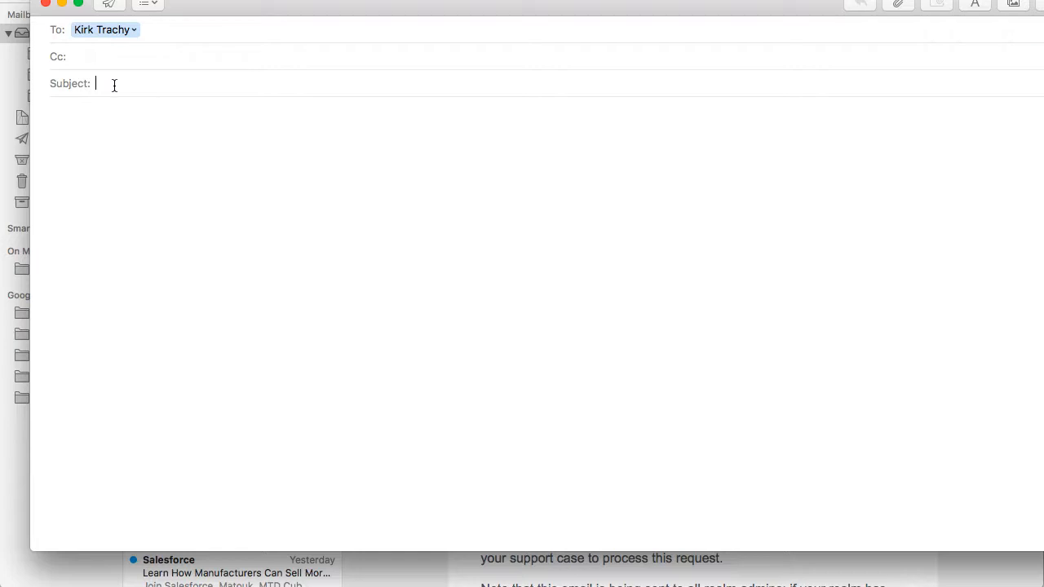
type("TROUBLE")
type(" TICKET 12345")
type("HELP IS ON THE WAY!!!")
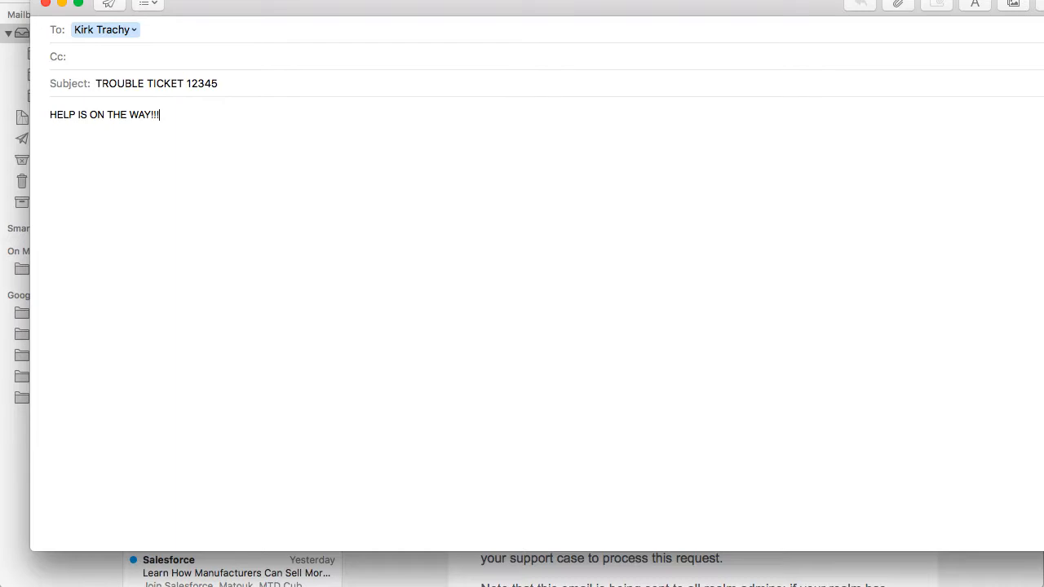
left_click(106, 7)
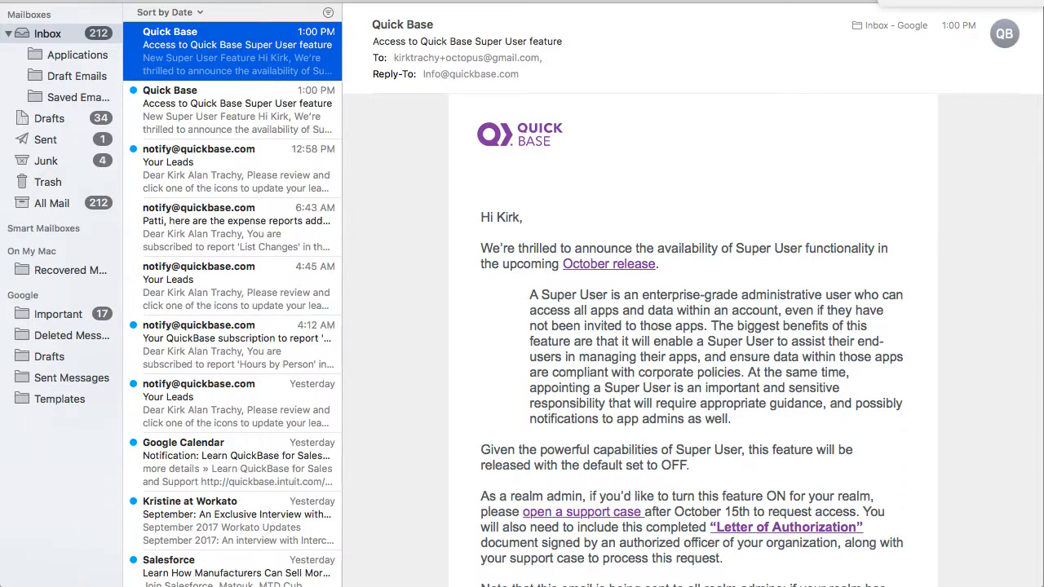
Drag the arrived 'TROUBLE TICKET 12345' email from All Accounts Inbox into Send Email To Quick Base.
key("super+Tab")
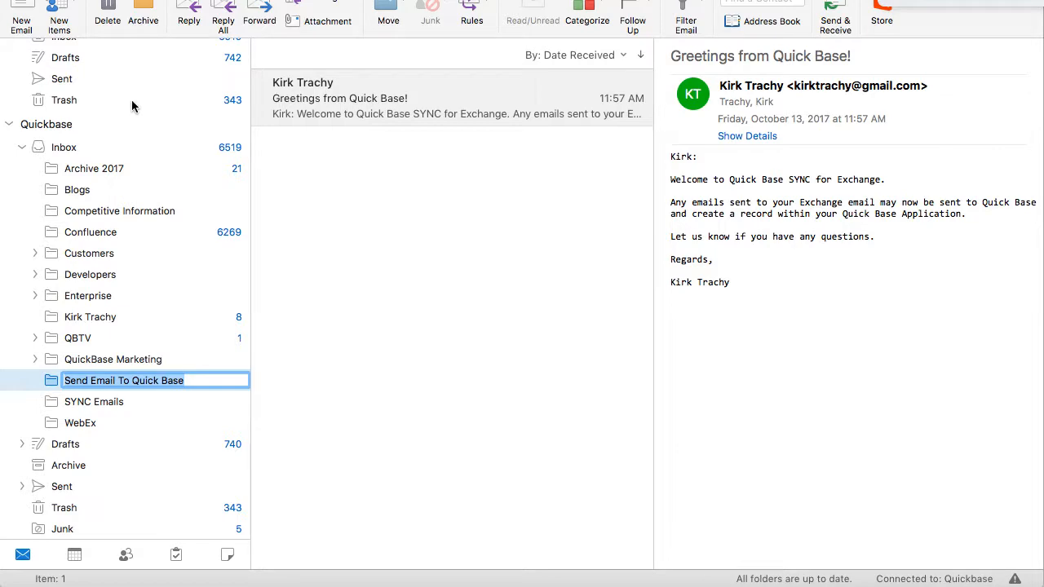
scroll(133, 104, "up", 2)
left_click(75, 76)
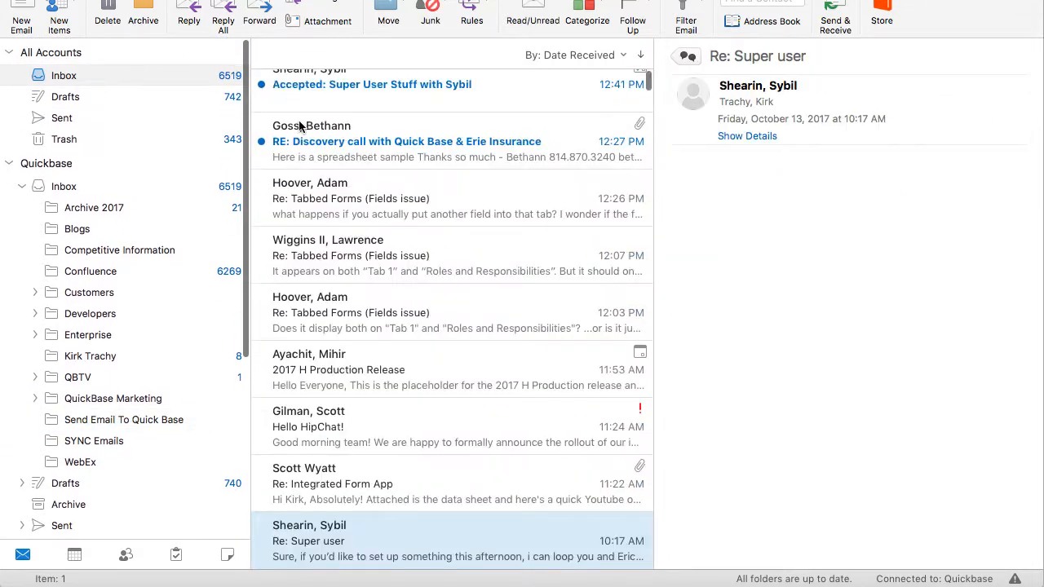
scroll(299, 118, "up", 10)
left_click(331, 102)
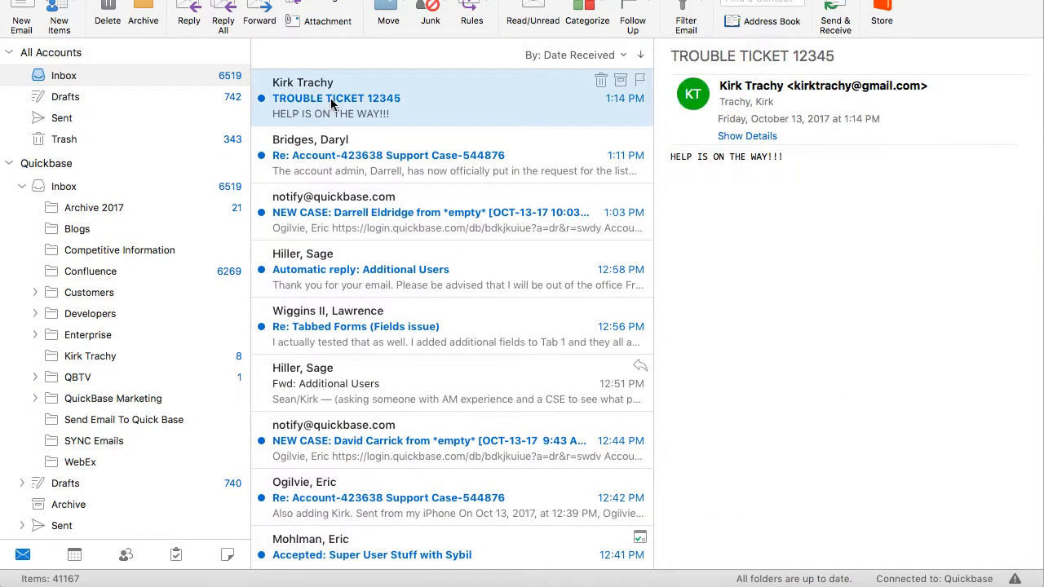
left_click_drag(331, 102, 133, 420)
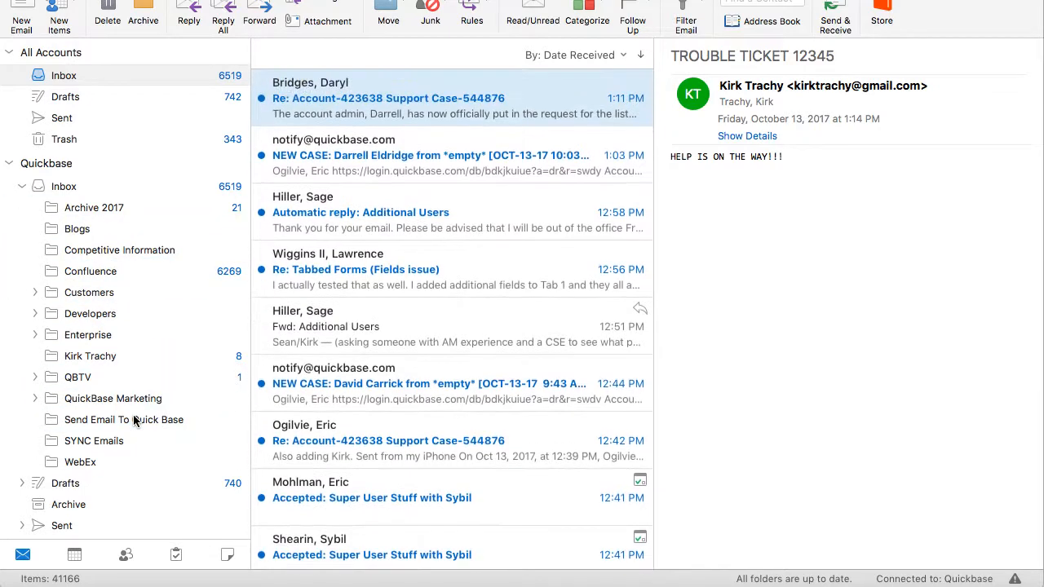
left_click(134, 420)
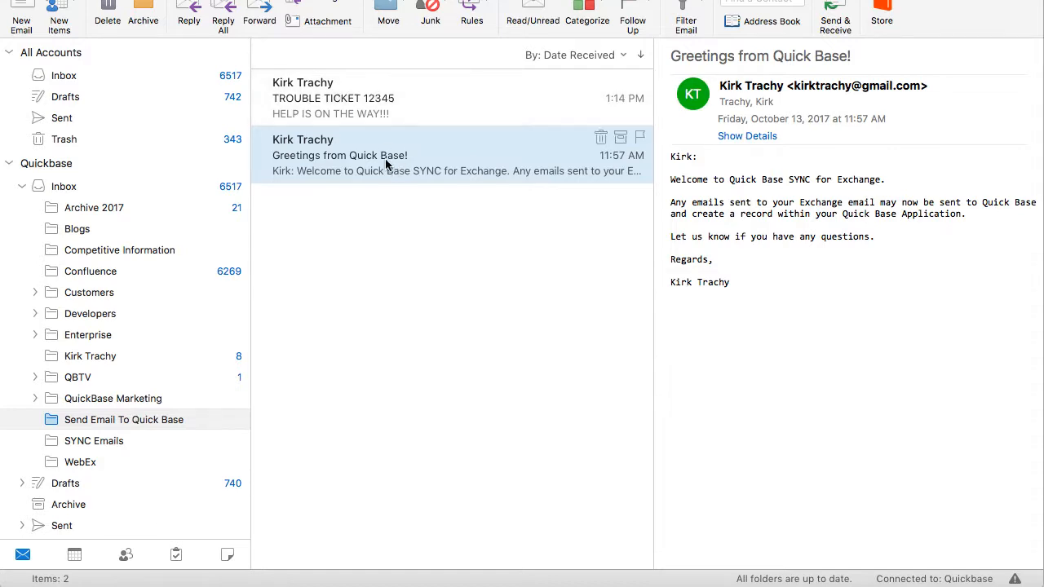
key("super+Tab")
key("super+Tab")
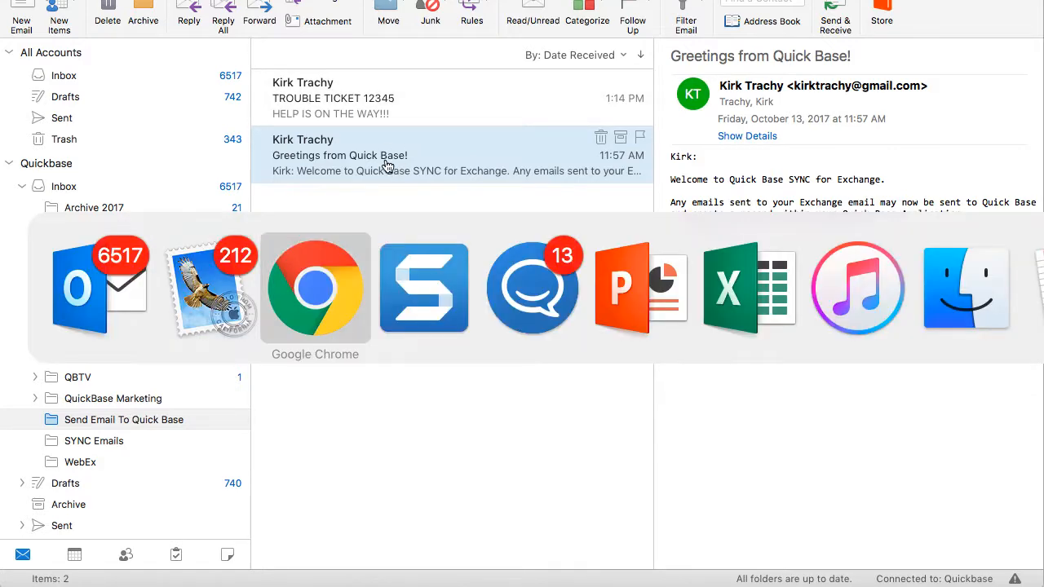
Refresh Exchange 3's data and open the new 'TROUBLE TICKET 12345' record.
left_click(828, 84)
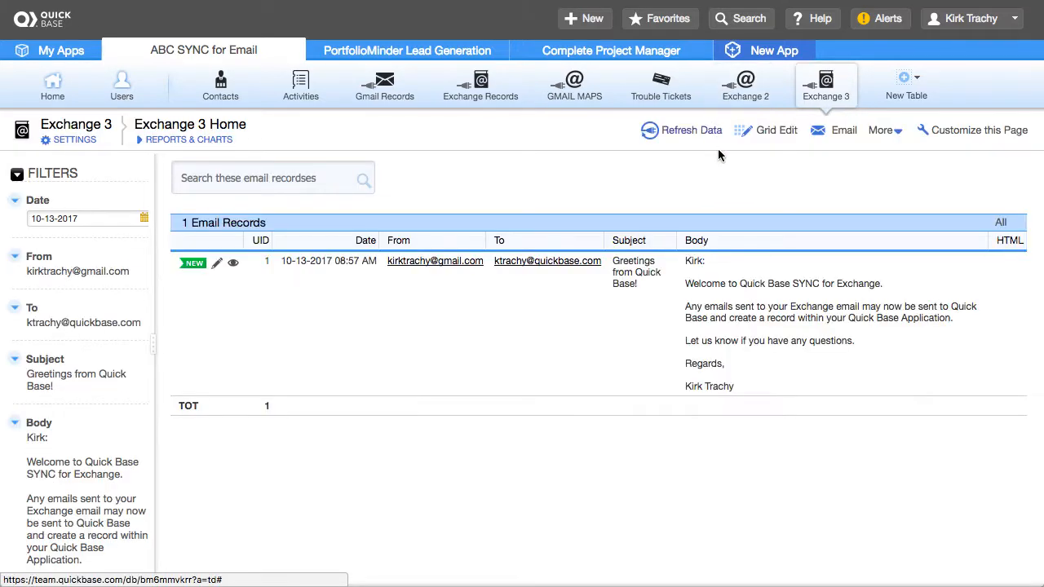
left_click(697, 131)
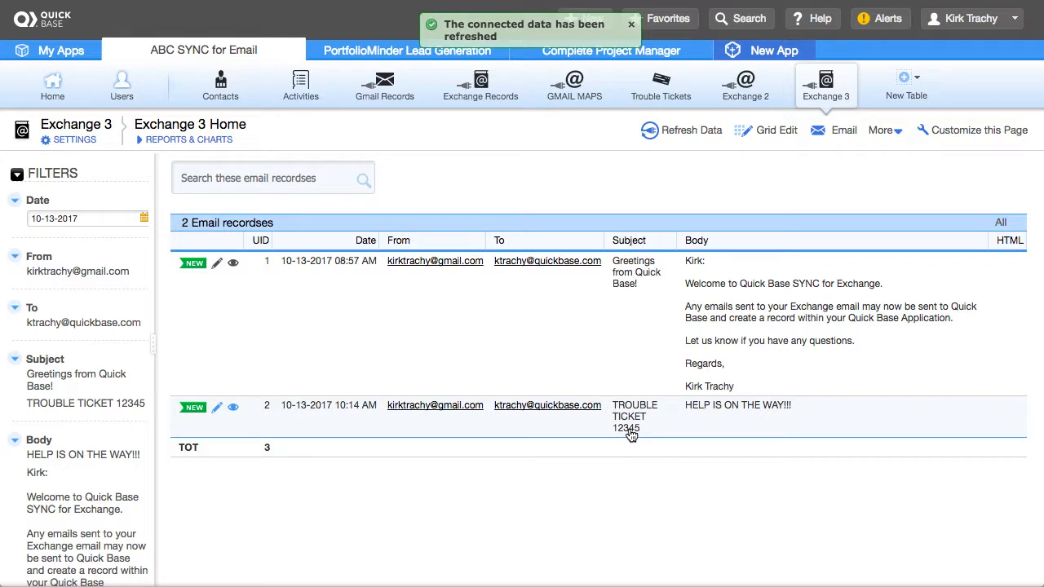
left_click(232, 408)
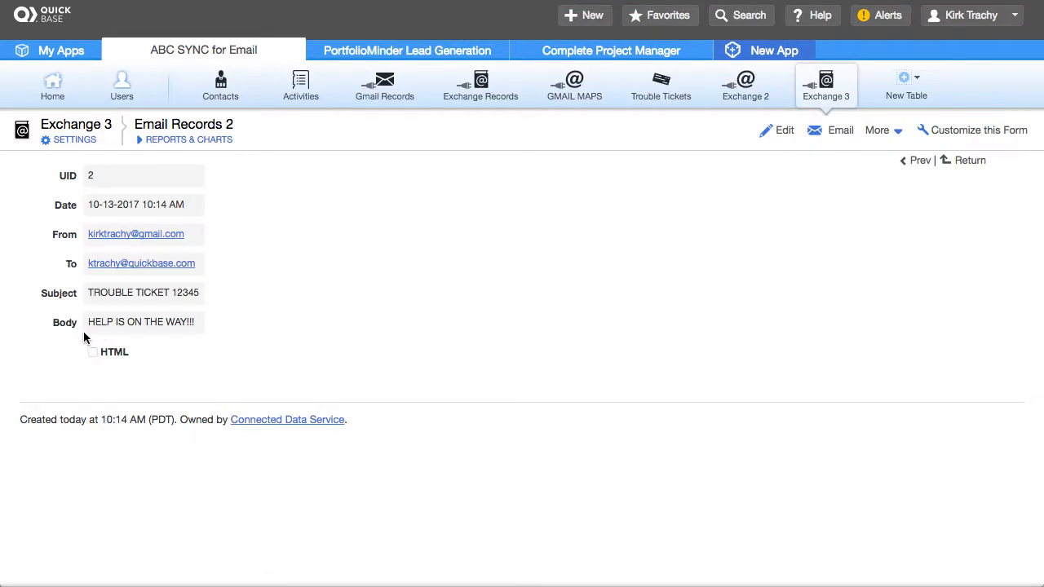
Check the HTML field's options, then go to the ABC SYNC for Email Default Dashboard.
right_click(115, 355)
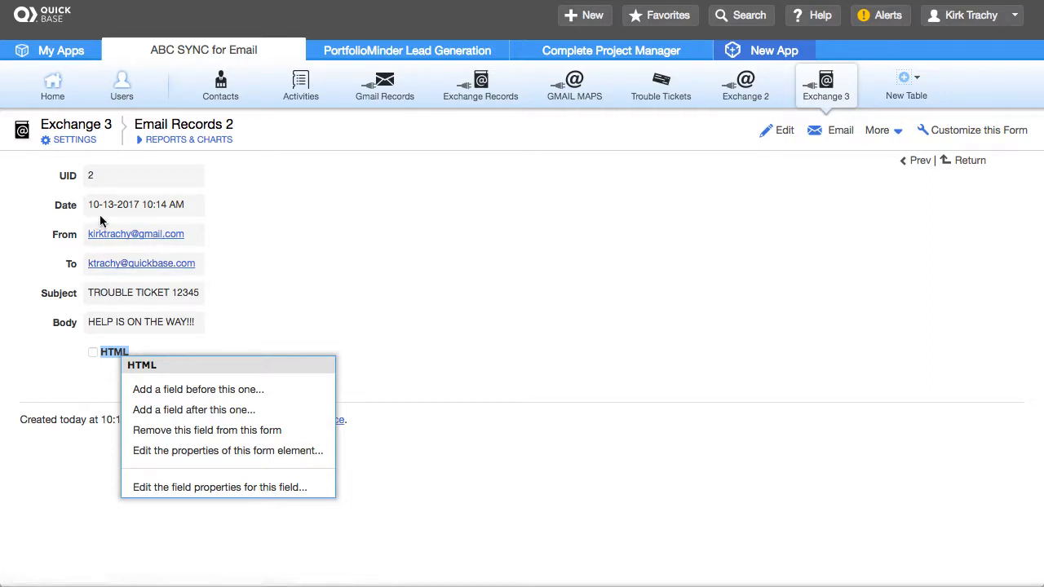
left_click(413, 277)
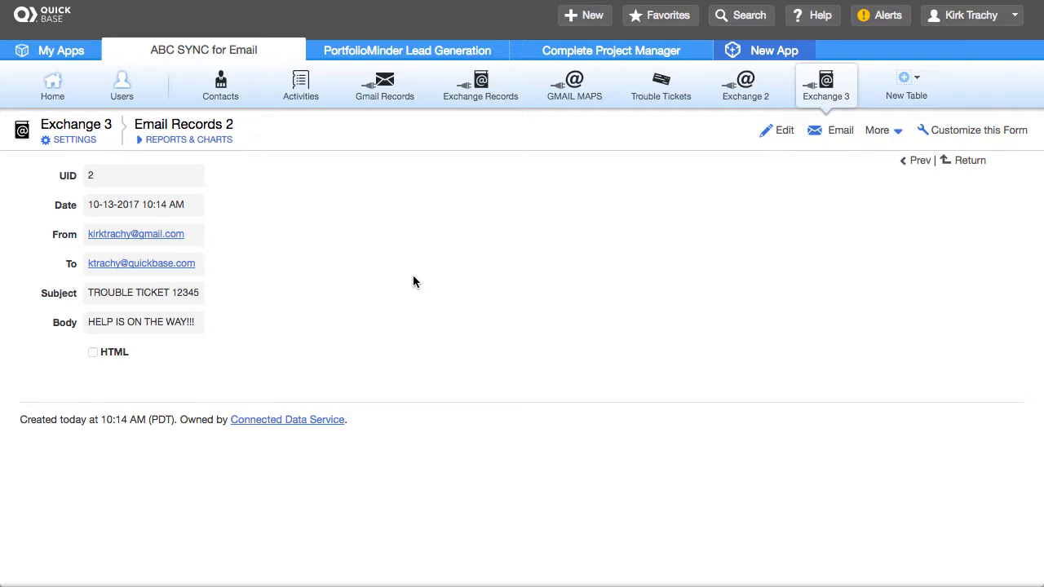
left_click(204, 53)
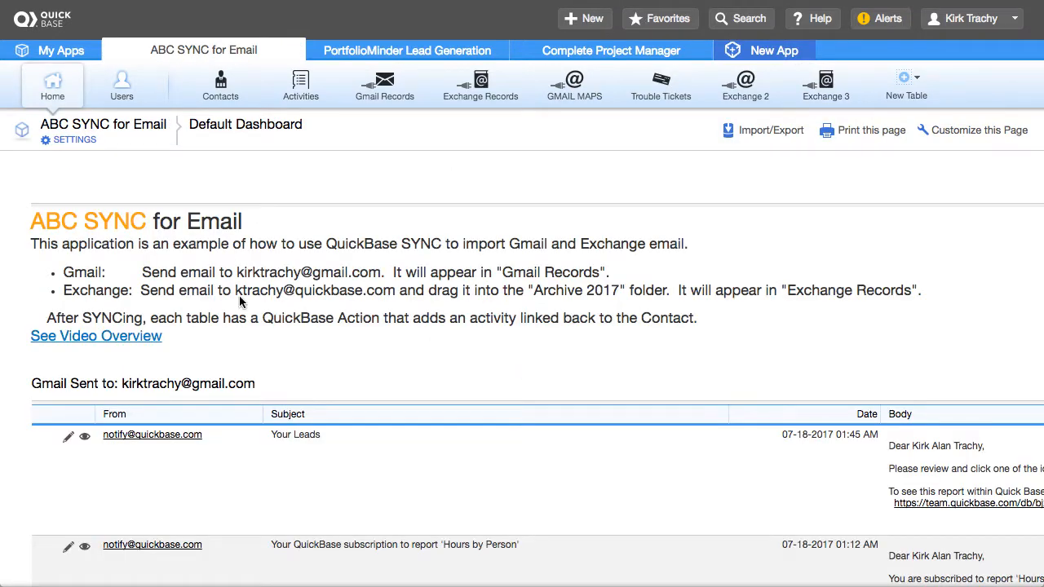